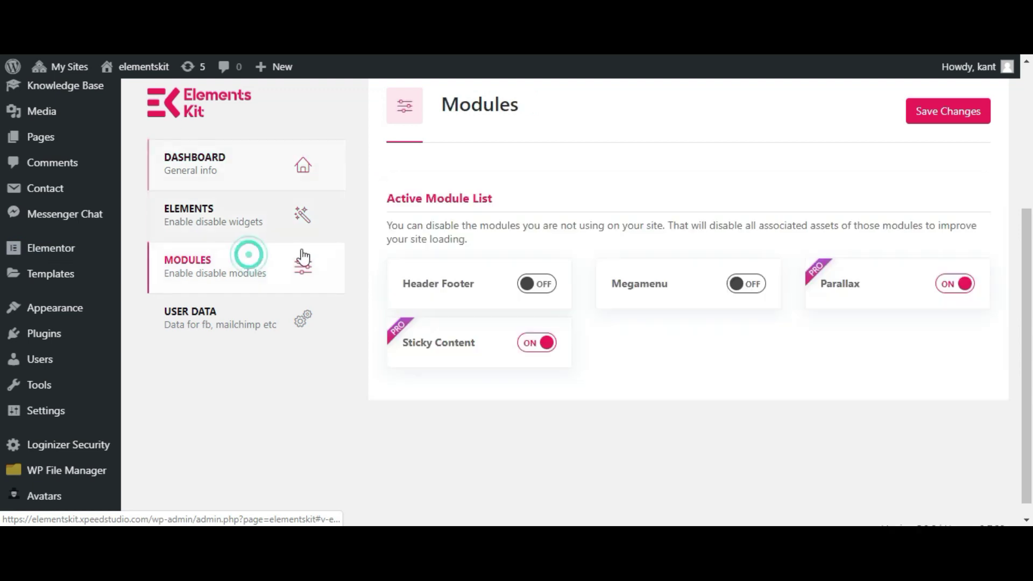
# Enable the Header Footer and Megamenu modules and save the changes.
pyautogui.click(476, 283)
pyautogui.click(653, 287)
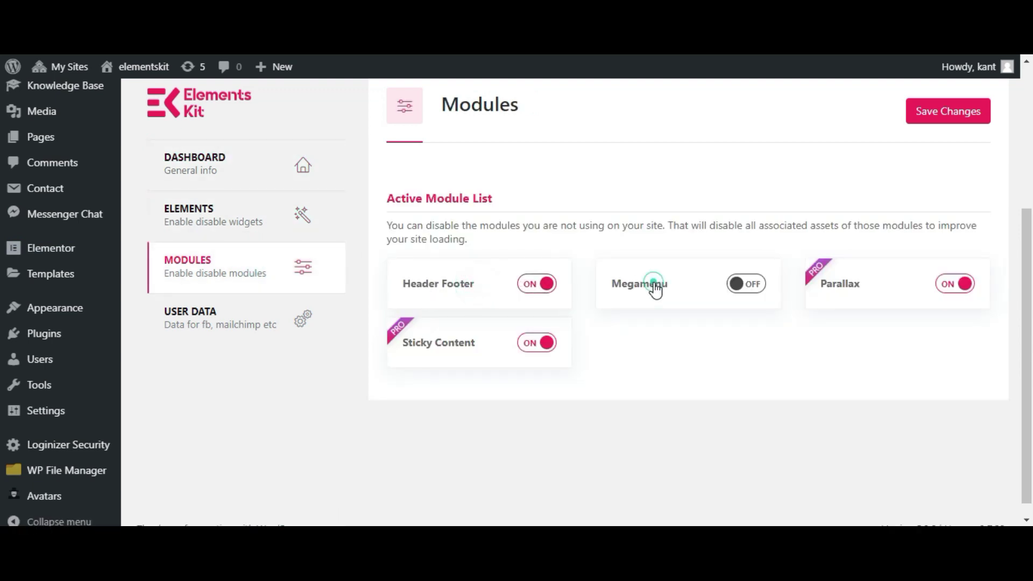
pyautogui.click(964, 113)
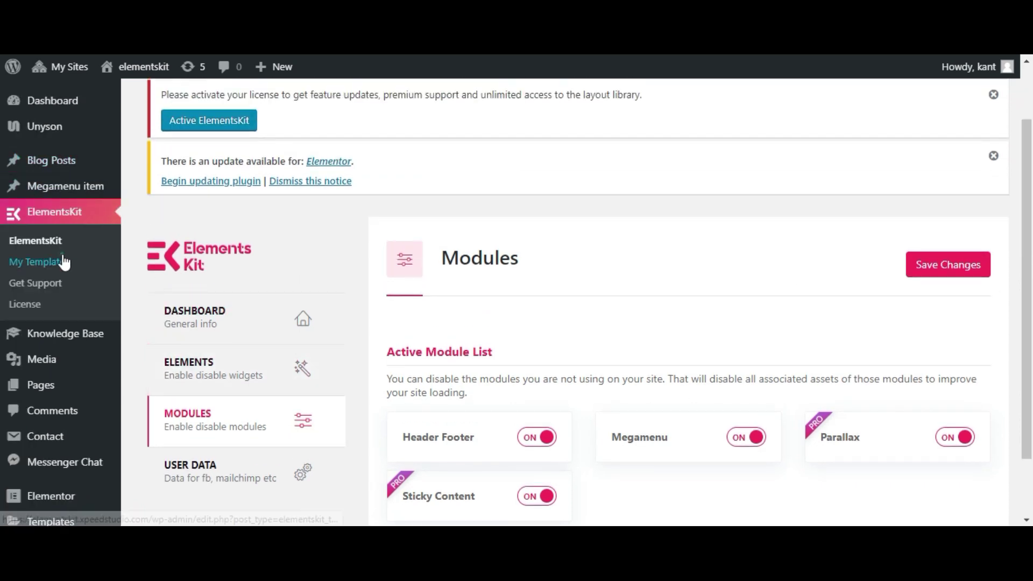
# Add a new ElementsKit template under My Templates and title it Header 4.
pyautogui.click(62, 262)
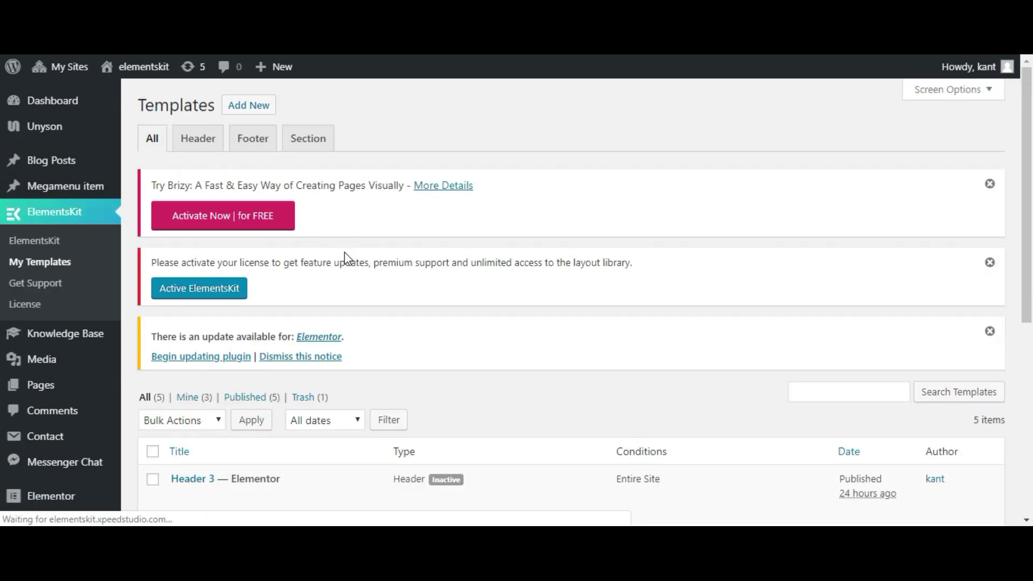
pyautogui.click(248, 106)
pyautogui.click(524, 181)
pyautogui.write('Header 4')
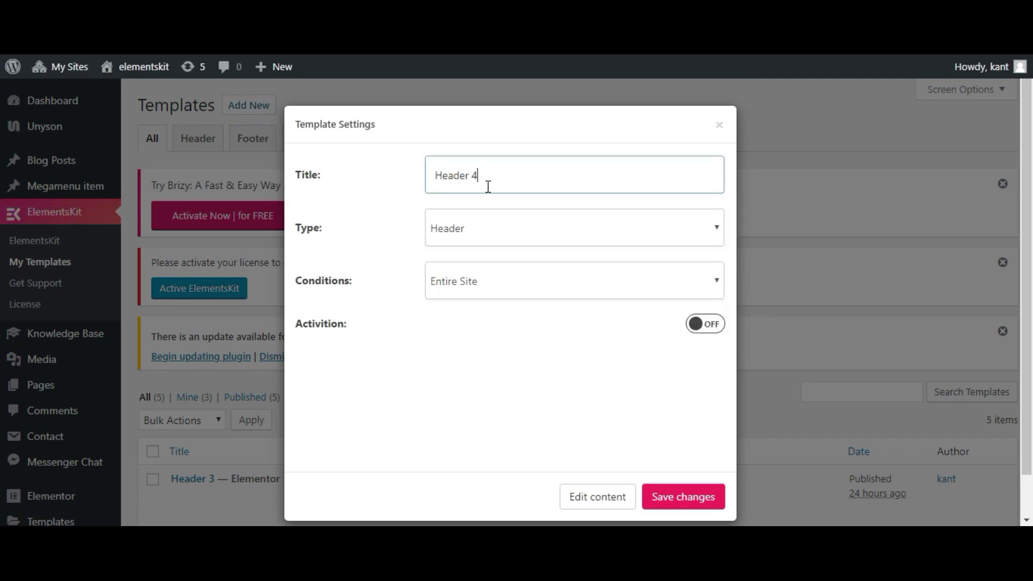
pyautogui.press('BackSpace')
pyautogui.press('BackSpace')
pyautogui.write('4')
pyautogui.click(509, 345)
# Set the new template's type to Header and its condition to Singular.
pyautogui.click(506, 226)
pyautogui.click(506, 227)
pyautogui.click(508, 230)
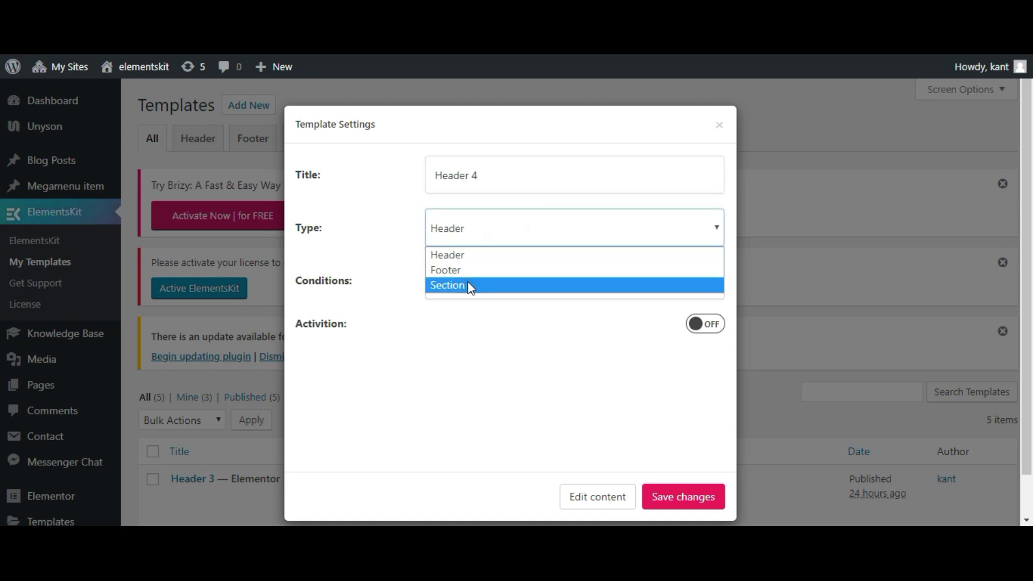
pyautogui.click(473, 251)
pyautogui.click(488, 284)
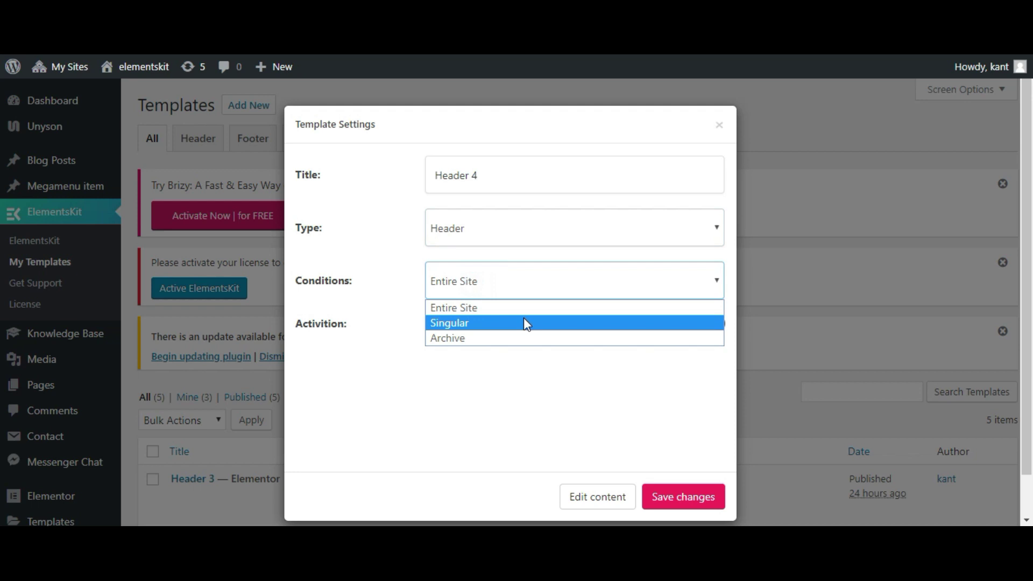
pyautogui.click(500, 326)
# Try limiting the Singular condition to Selective Singular with a page chosen from the list.
pyautogui.click(467, 336)
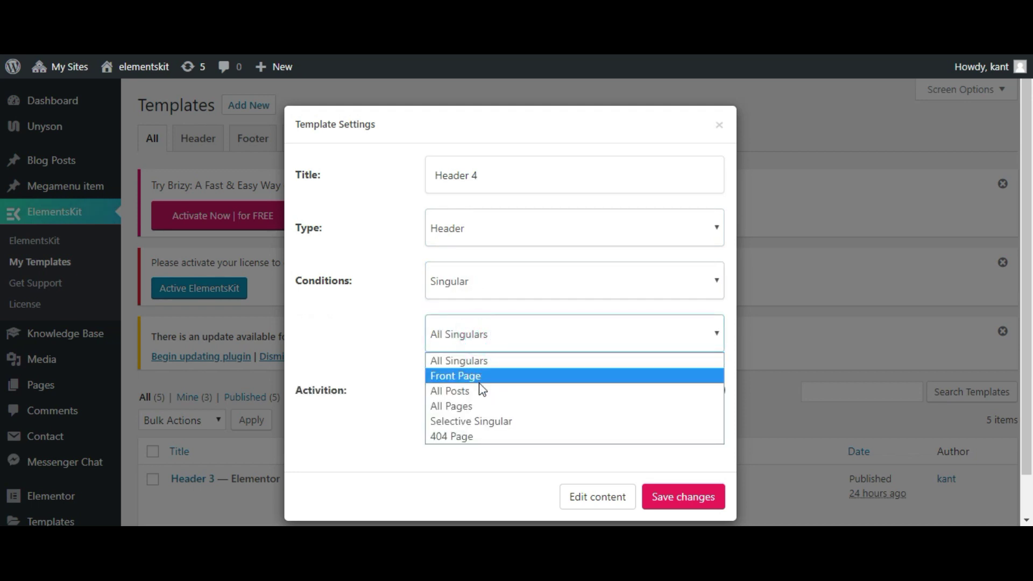
pyautogui.click(479, 420)
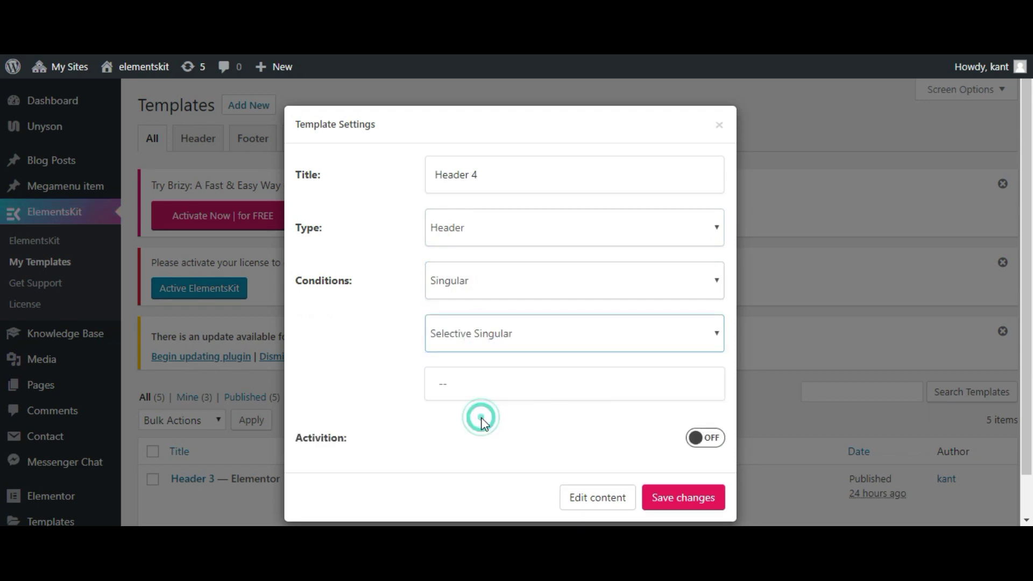
pyautogui.click(520, 382)
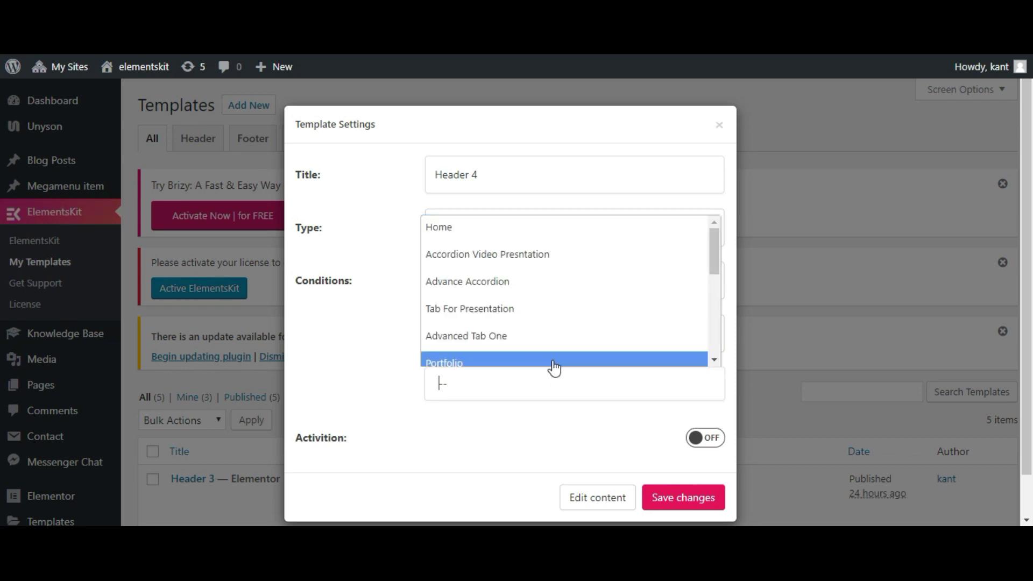
pyautogui.scroll(-5, 542, 355)
pyautogui.scroll(5, 565, 317)
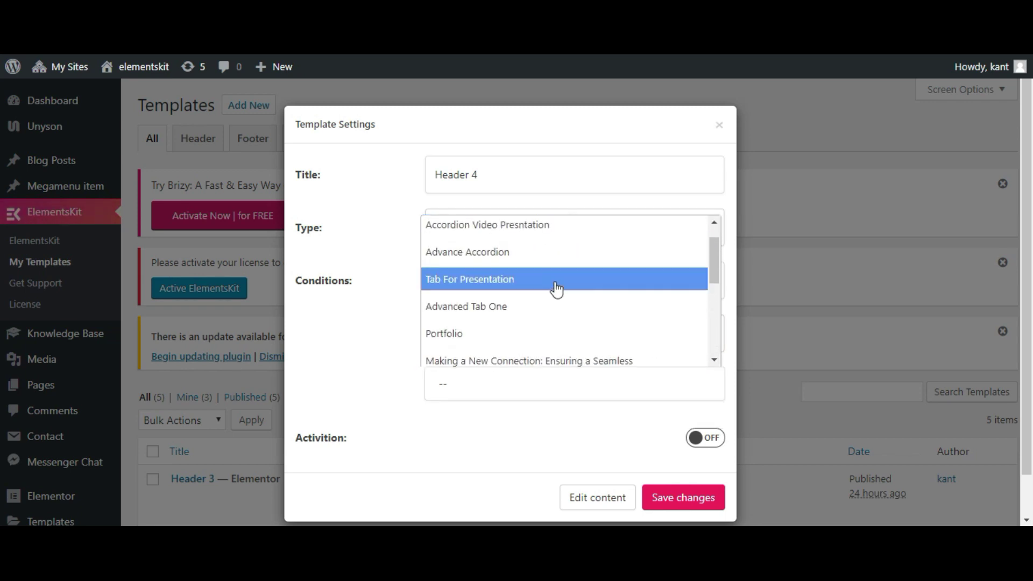
pyautogui.click(521, 227)
# Try the 404 Page and All Pages options for the Singular condition.
pyautogui.click(503, 340)
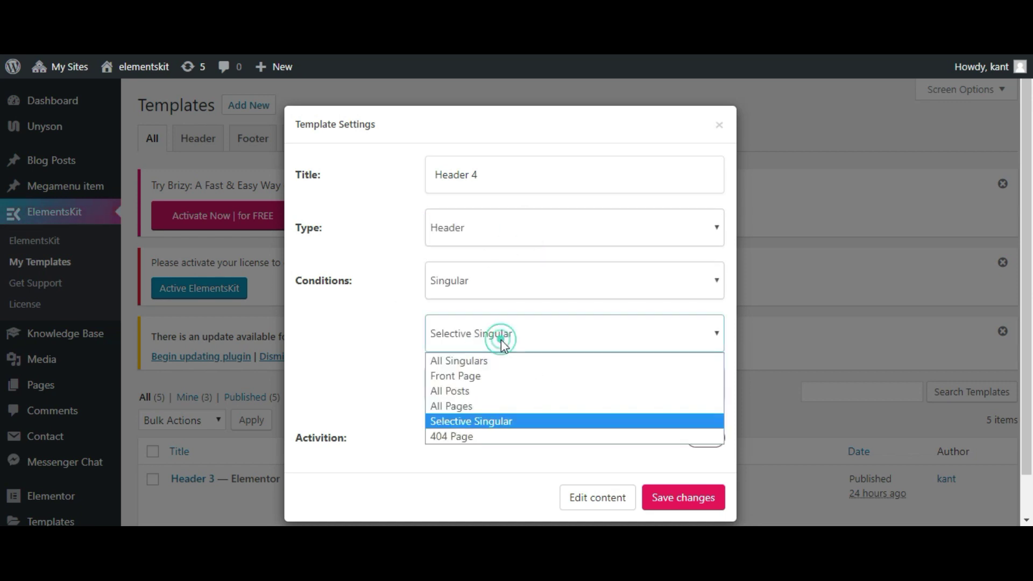
pyautogui.click(472, 435)
pyautogui.click(484, 330)
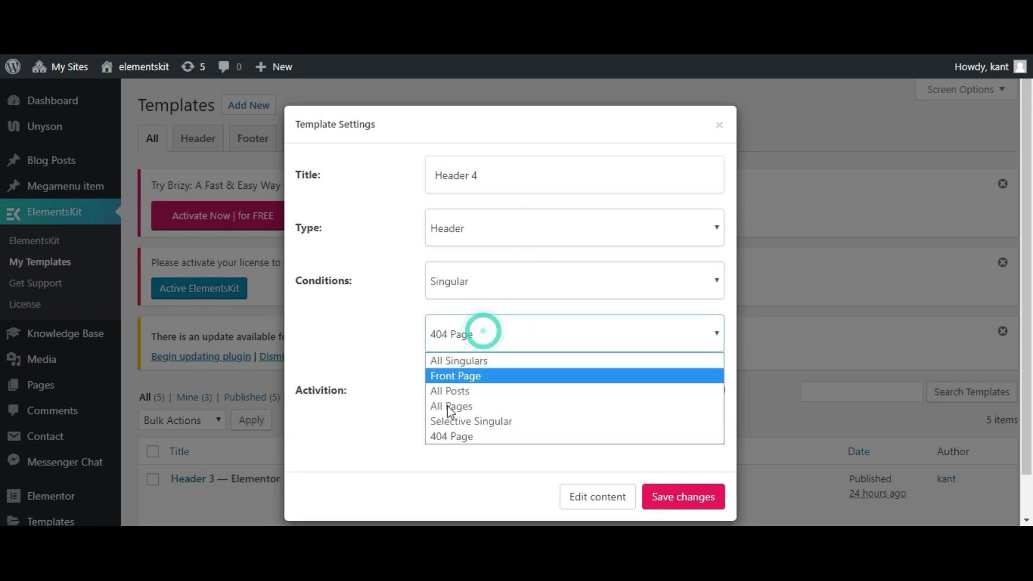
pyautogui.click(468, 407)
# Apply the template to All Singulars, turn on its activation and save the template settings.
pyautogui.click(483, 331)
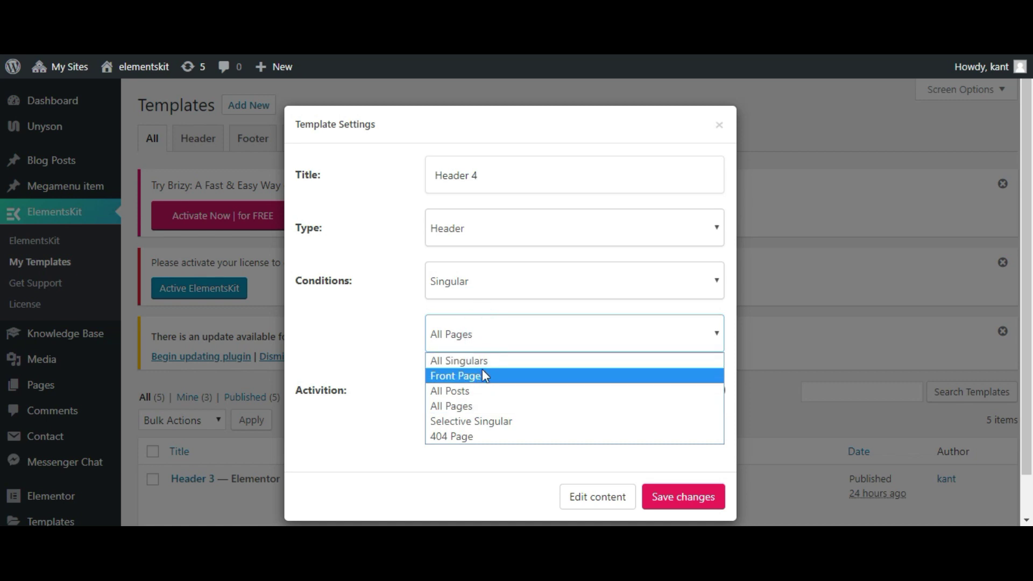
pyautogui.click(479, 361)
pyautogui.click(714, 392)
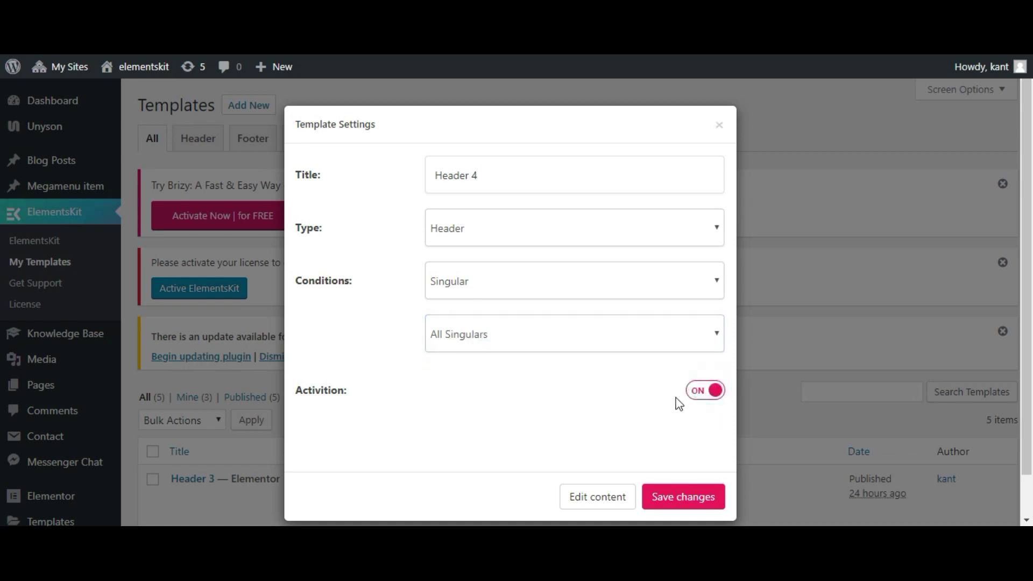
pyautogui.click(686, 490)
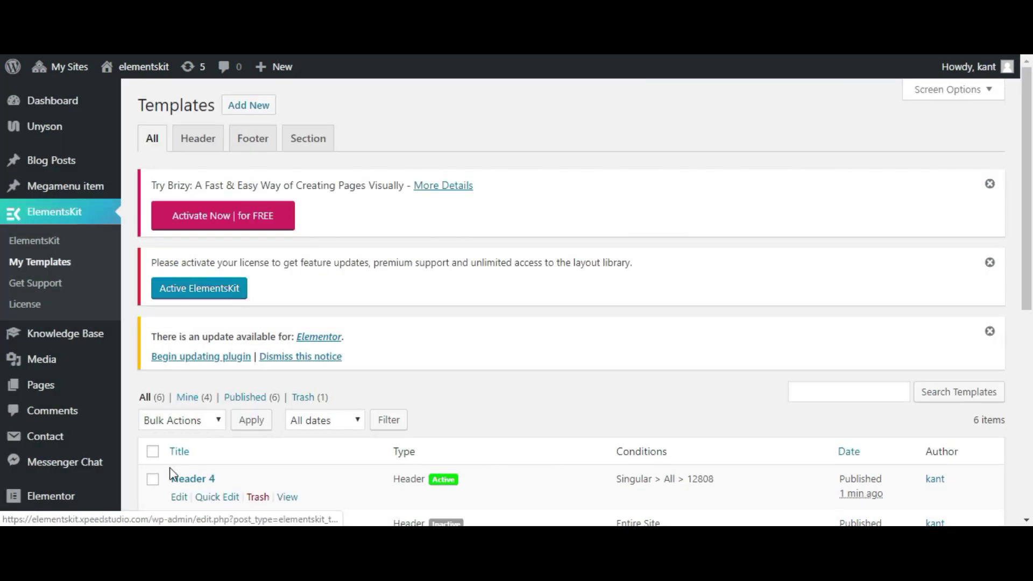
# Open the Header 4 template for editing.
pyautogui.click(182, 496)
pyautogui.click(583, 455)
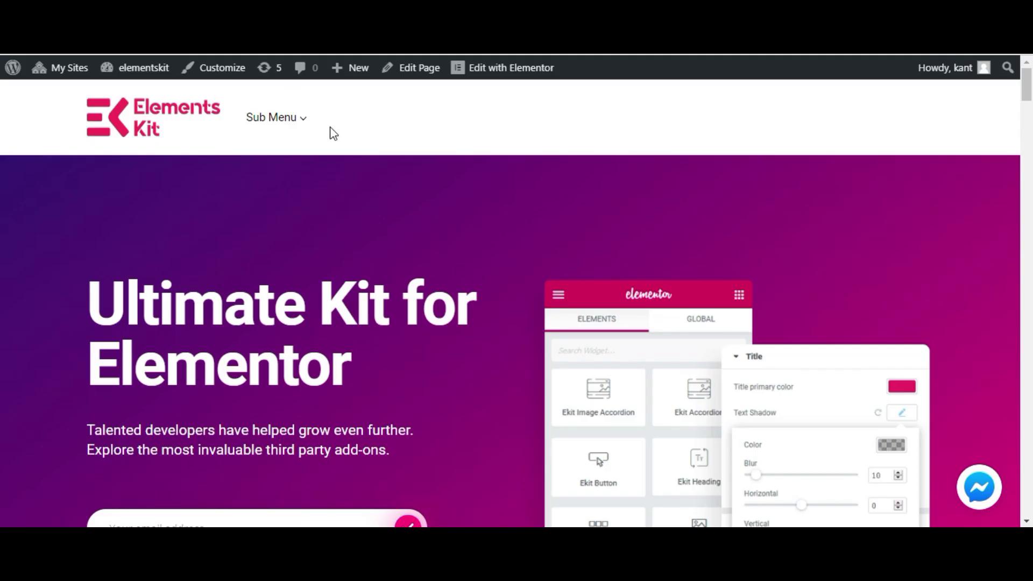
# Open the site's menu management page and reload it, discarding unsaved changes.
pyautogui.moveTo(300, 129)
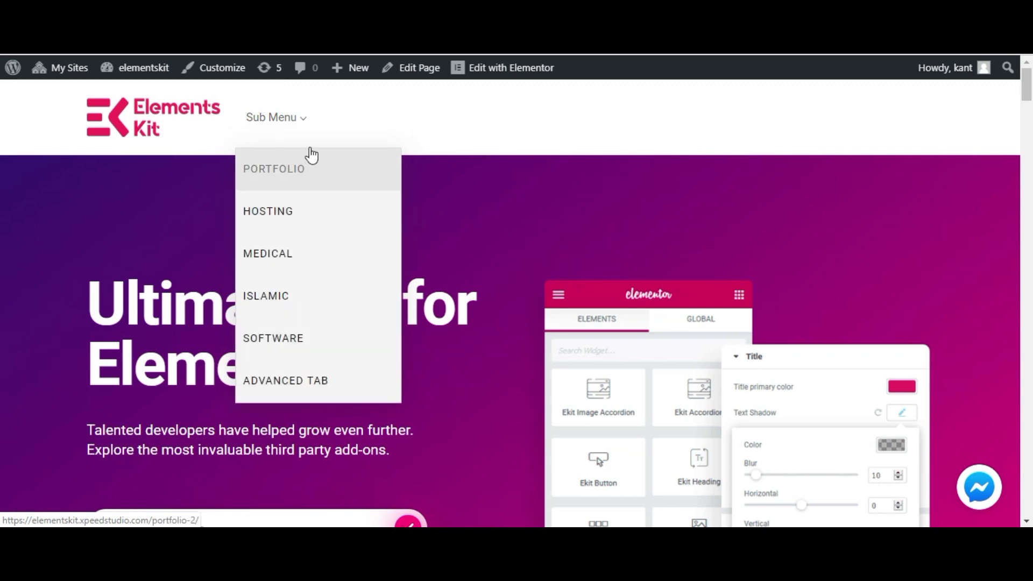
pyautogui.moveTo(127, 71)
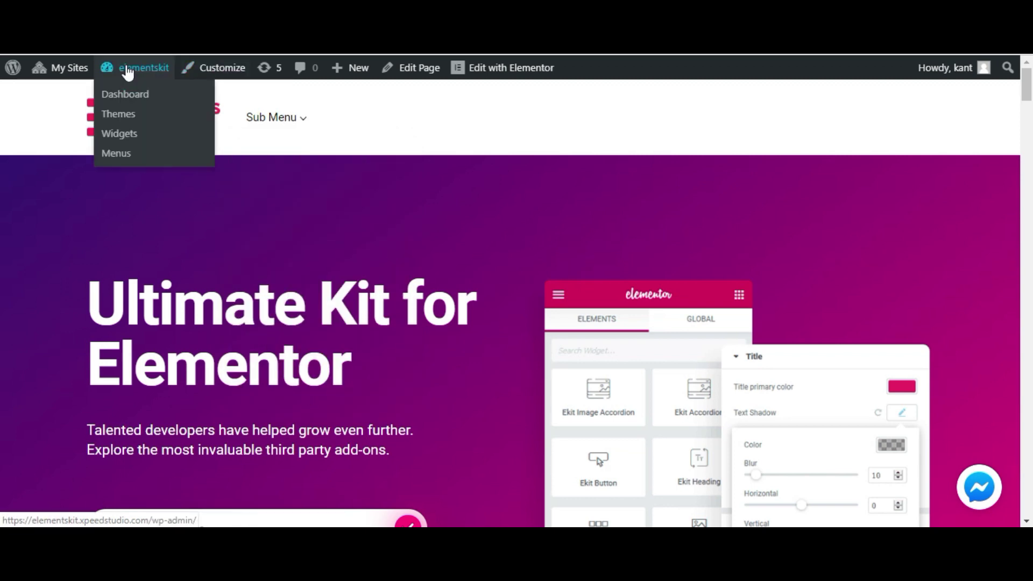
pyautogui.click(155, 155)
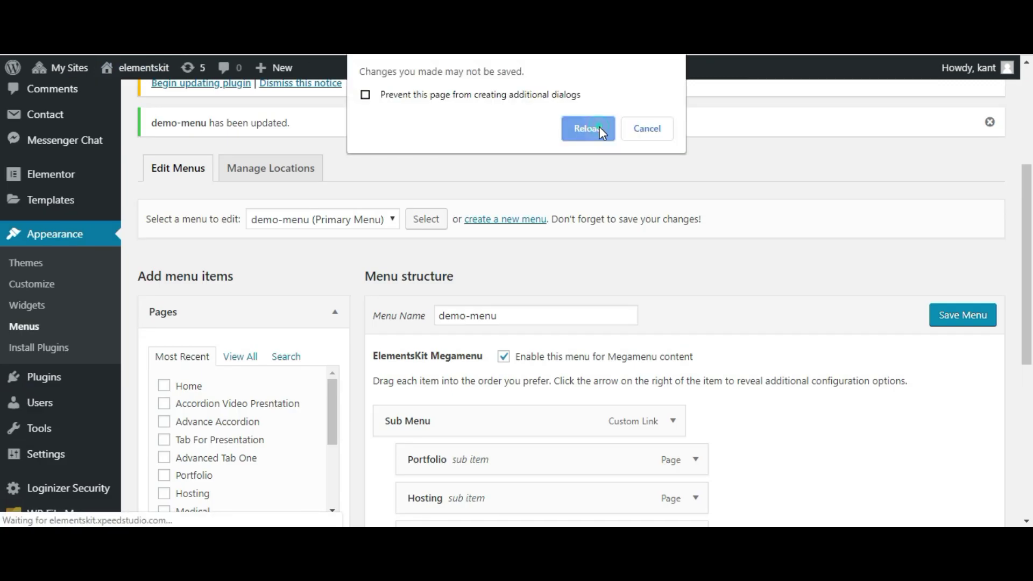
pyautogui.click(599, 127)
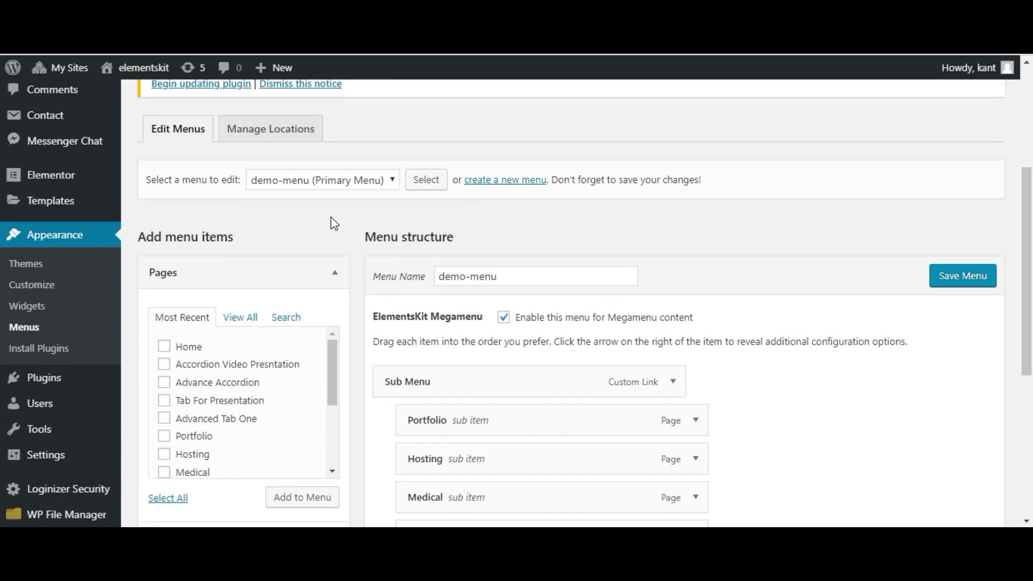
# Create a new menu named dropdown-menu.
pyautogui.scroll(2, 515, 270)
pyautogui.click(490, 258)
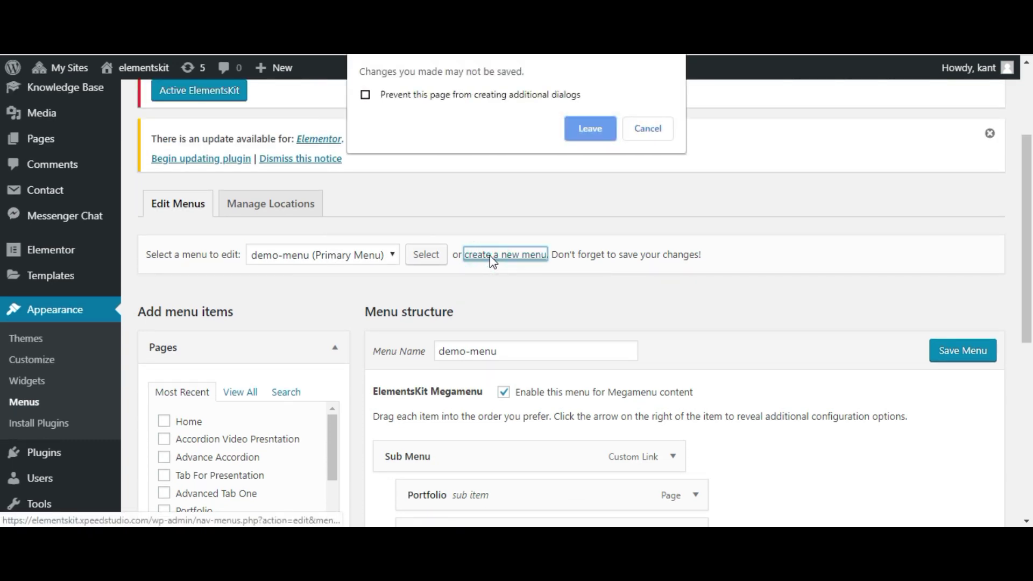
pyautogui.click(590, 128)
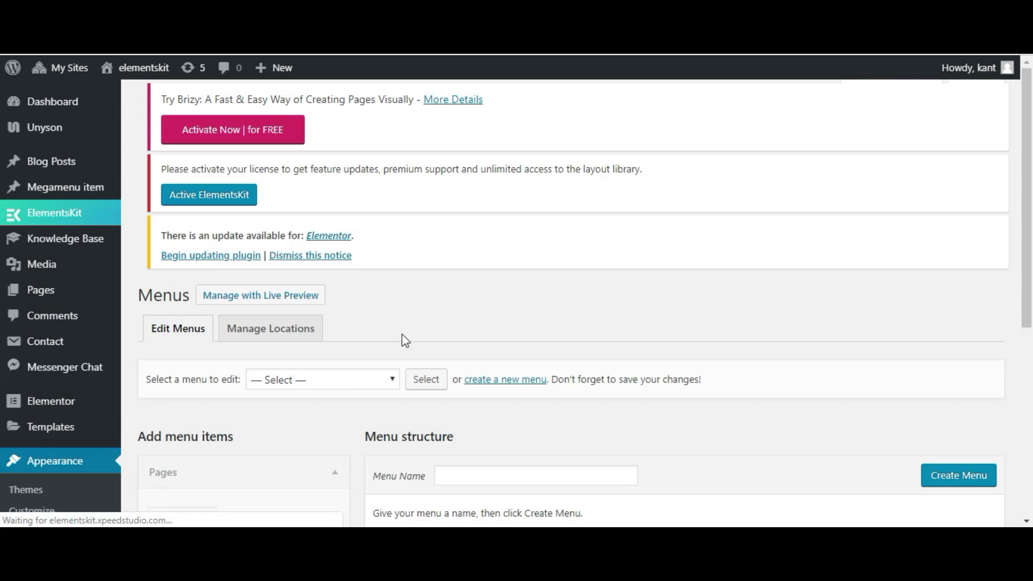
pyautogui.scroll(-3, 514, 347)
pyautogui.click(512, 349)
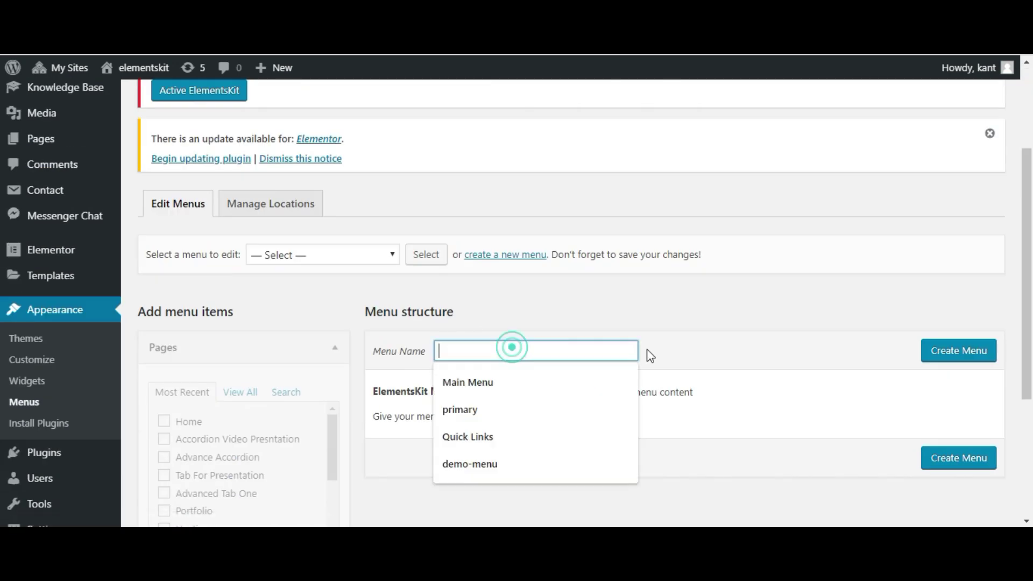
pyautogui.write('dropdown')
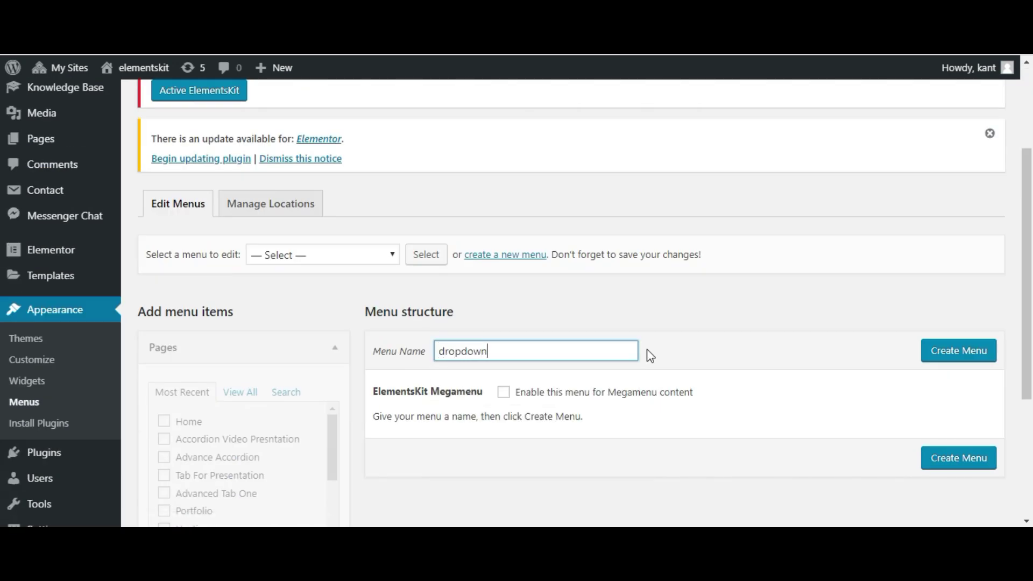
pyautogui.click(573, 392)
pyautogui.click(977, 351)
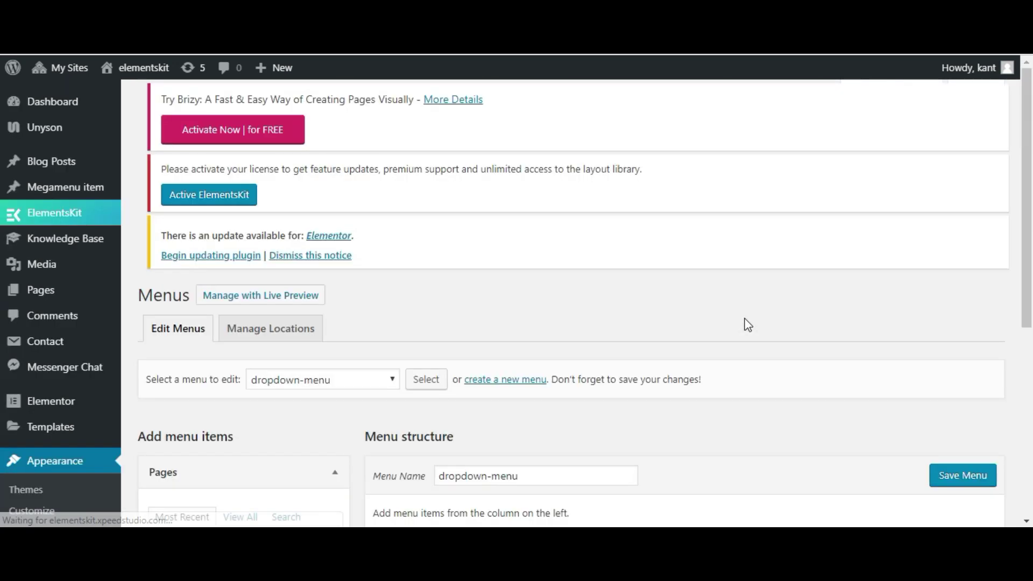
# Enable dropdown-menu for Megamenu content and assign it to the Primary Menu display location.
pyautogui.scroll(-4, 753, 320)
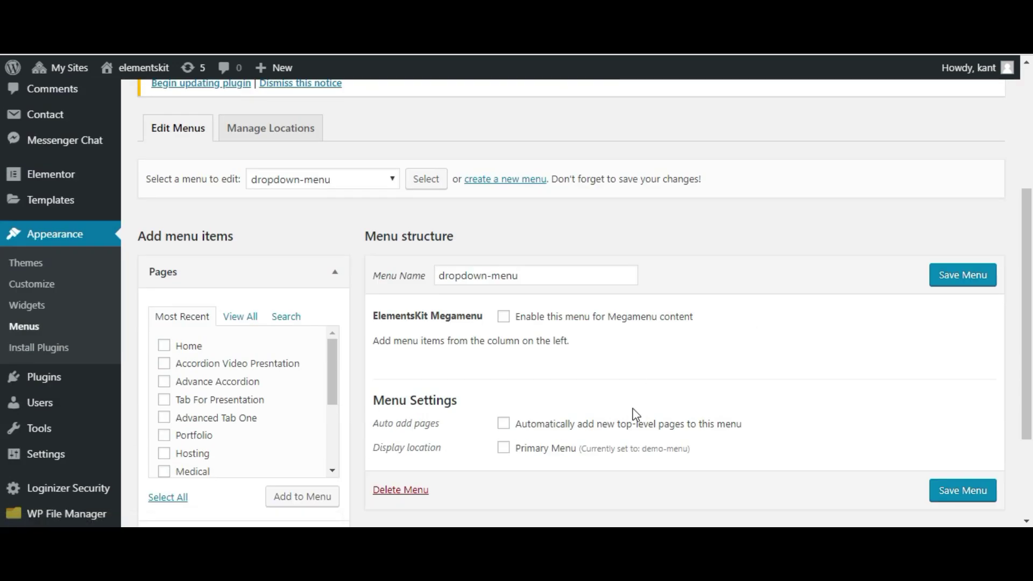
pyautogui.click(603, 325)
pyautogui.click(558, 455)
# Add the Home, Advance Accordion, Portfolio, Hosting and Medical pages to the menu.
pyautogui.scroll(-3, 698, 337)
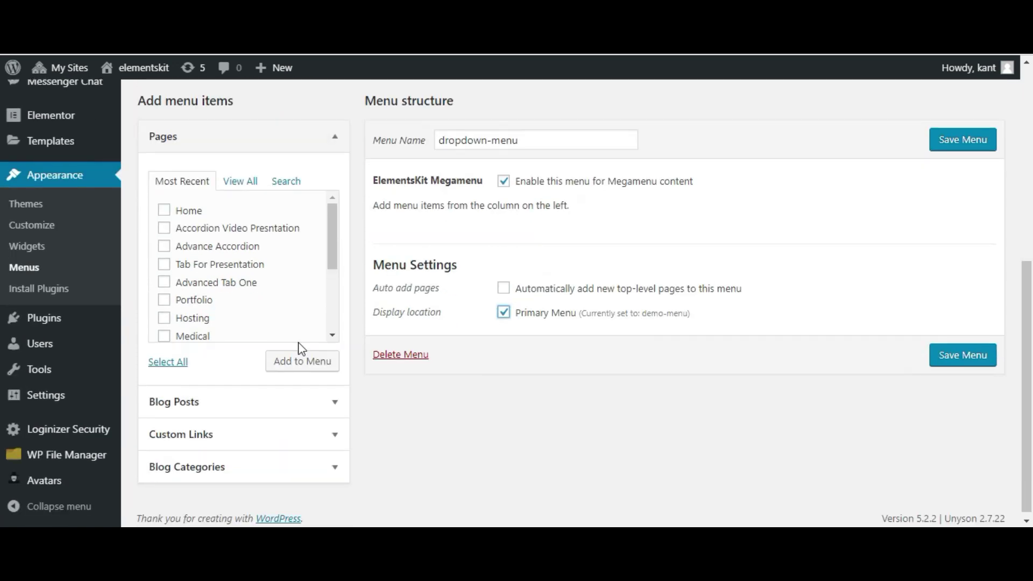
pyautogui.click(165, 294)
pyautogui.click(164, 313)
pyautogui.click(164, 331)
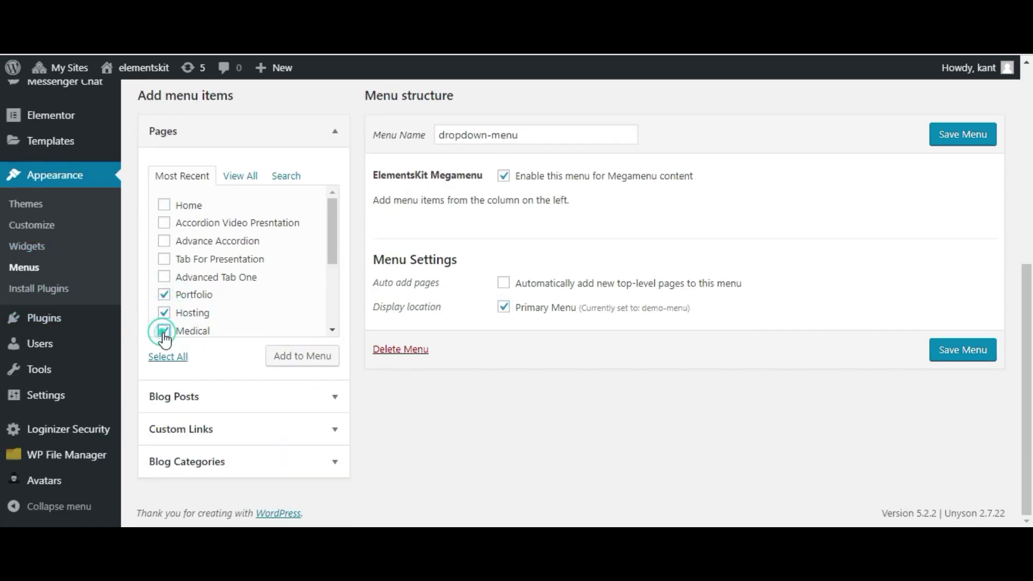
pyautogui.click(164, 205)
pyautogui.click(164, 223)
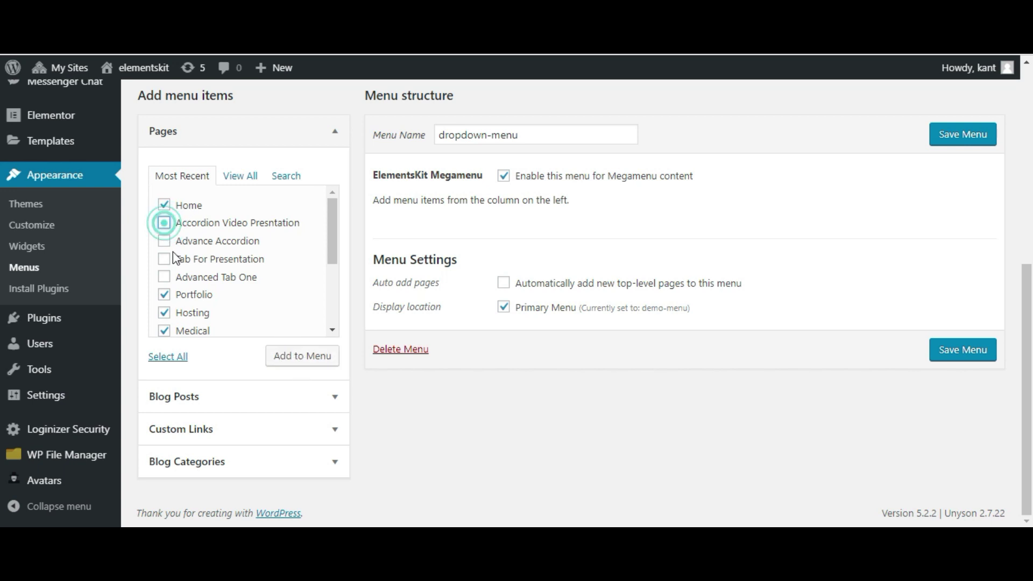
pyautogui.click(164, 241)
pyautogui.click(290, 354)
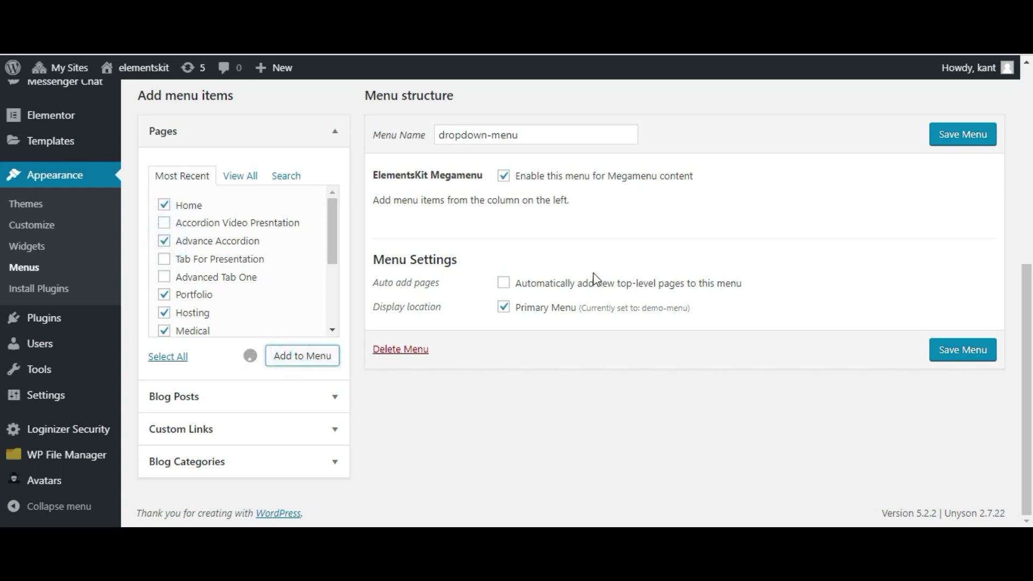
# Add a custom link with URL # and link text Dropdown Menu to the menu.
pyautogui.click(238, 431)
pyautogui.doubleClick(283, 246)
pyautogui.write('#')
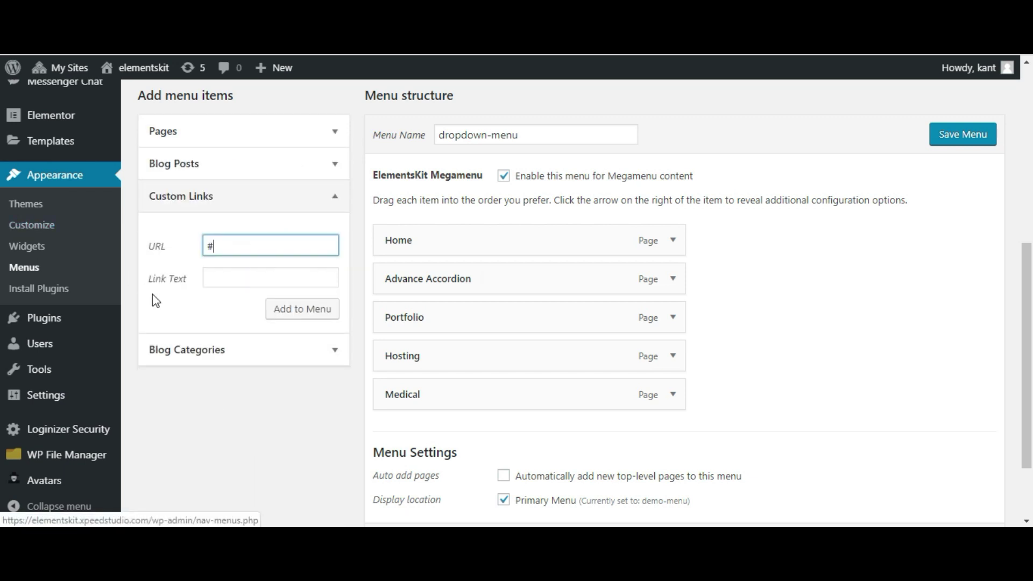
pyautogui.click(302, 284)
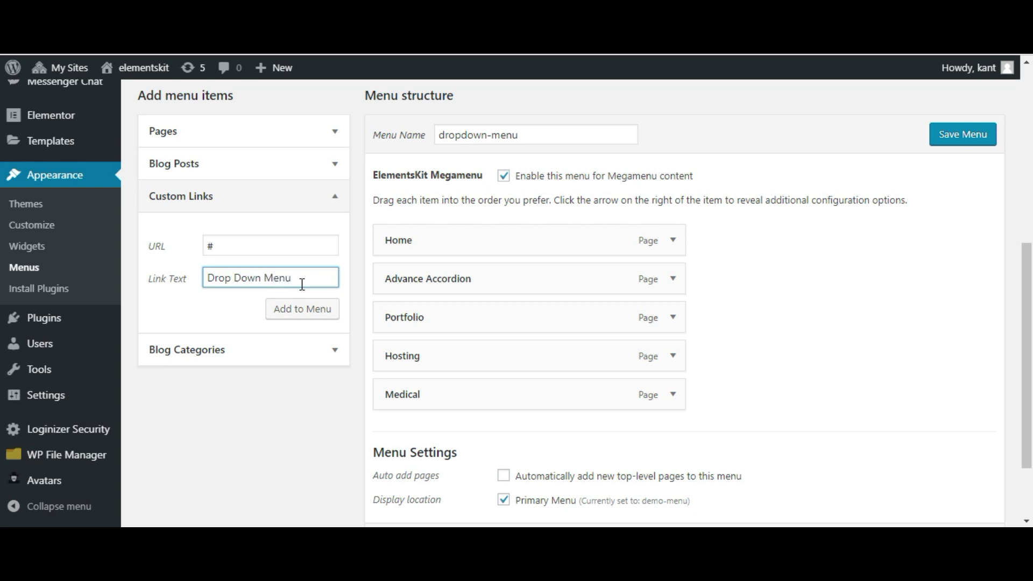
pyautogui.click(314, 320)
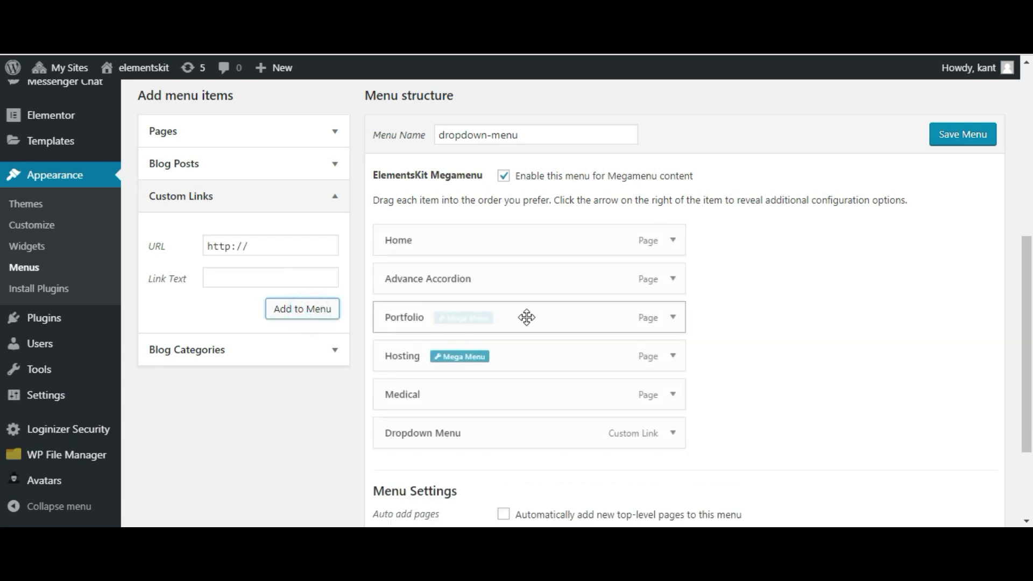
# Move the Dropdown Menu item below Home, indent the pages beneath it as sub items, and save the menu.
pyautogui.moveTo(518, 434); pyautogui.dragTo(560, 278)
pyautogui.moveTo(537, 321); pyautogui.dragTo(562, 324)
pyautogui.moveTo(534, 363); pyautogui.dragTo(583, 396)
pyautogui.moveTo(565, 437); pyautogui.dragTo(593, 437)
pyautogui.click(983, 137)
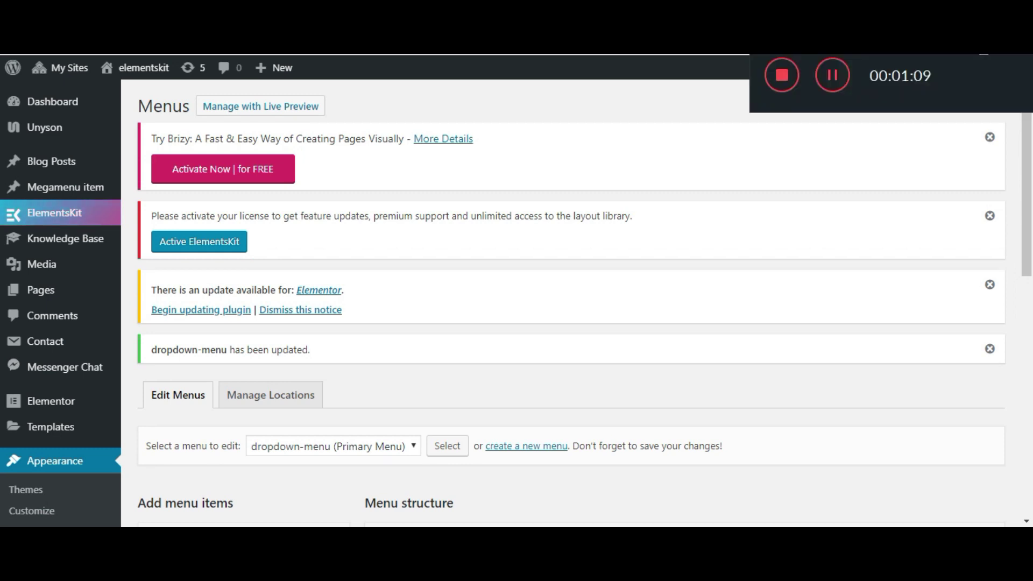
# Open the site's Header template for editing with Elementor from the homepage.
pyautogui.hotkey('ctrl', 'Tab')
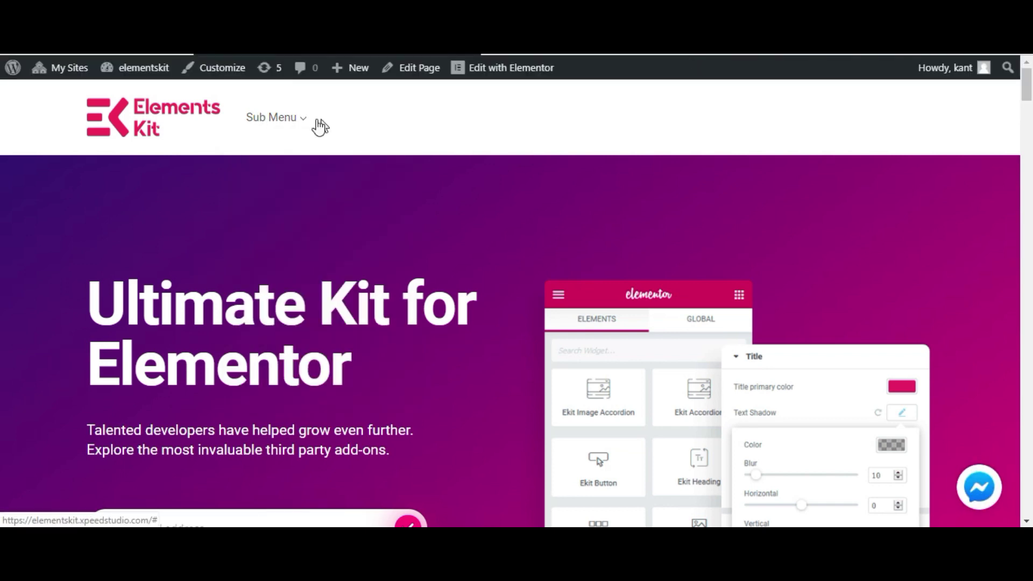
pyautogui.moveTo(495, 78)
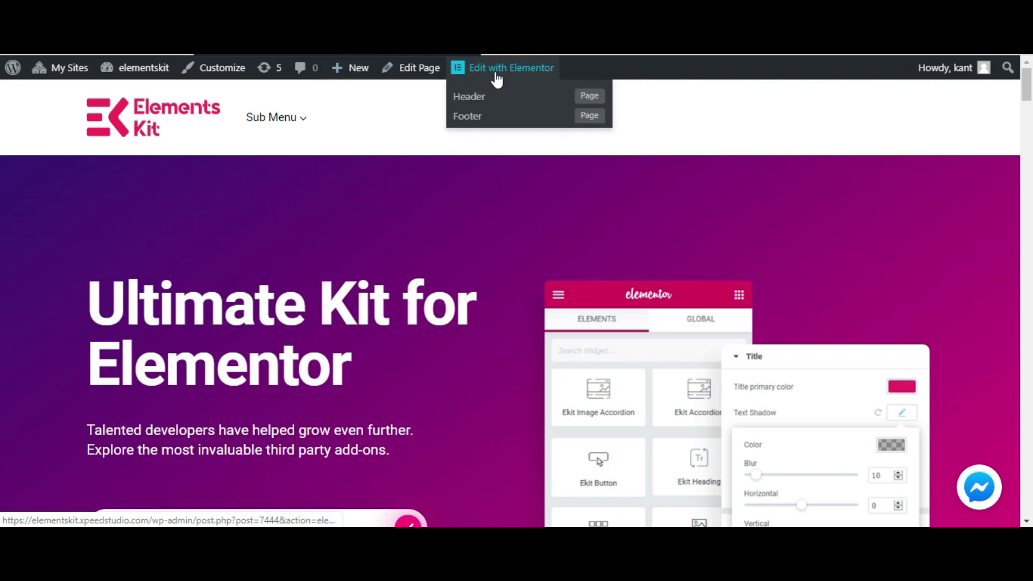
pyautogui.rightClick(519, 93)
pyautogui.click(558, 103)
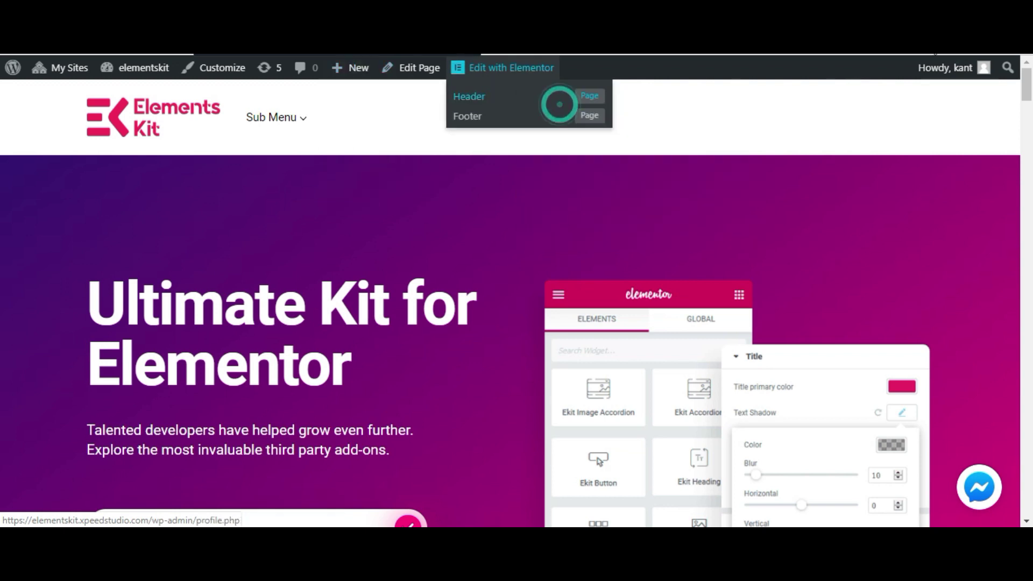
pyautogui.click(963, 55)
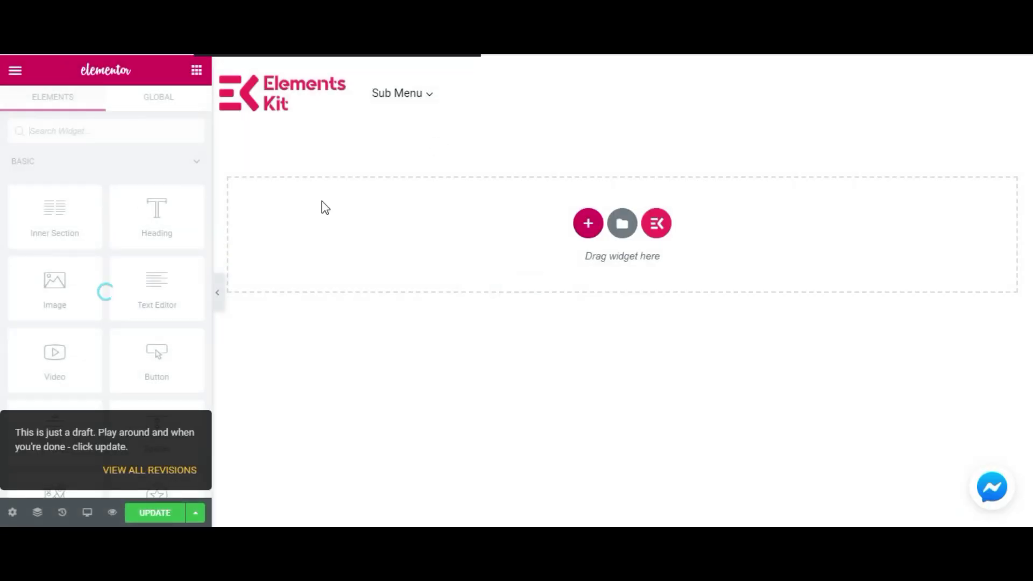
# Select dropdown-menu as the menu of the header's Nav menu widget and check its dropdown items.
pyautogui.click(475, 108)
pyautogui.click(139, 185)
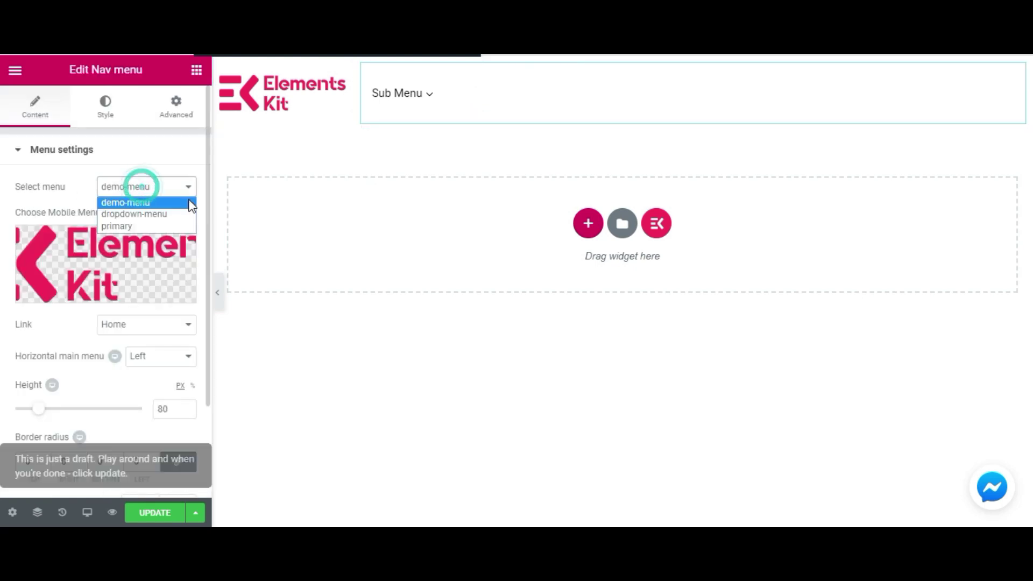
pyautogui.click(120, 216)
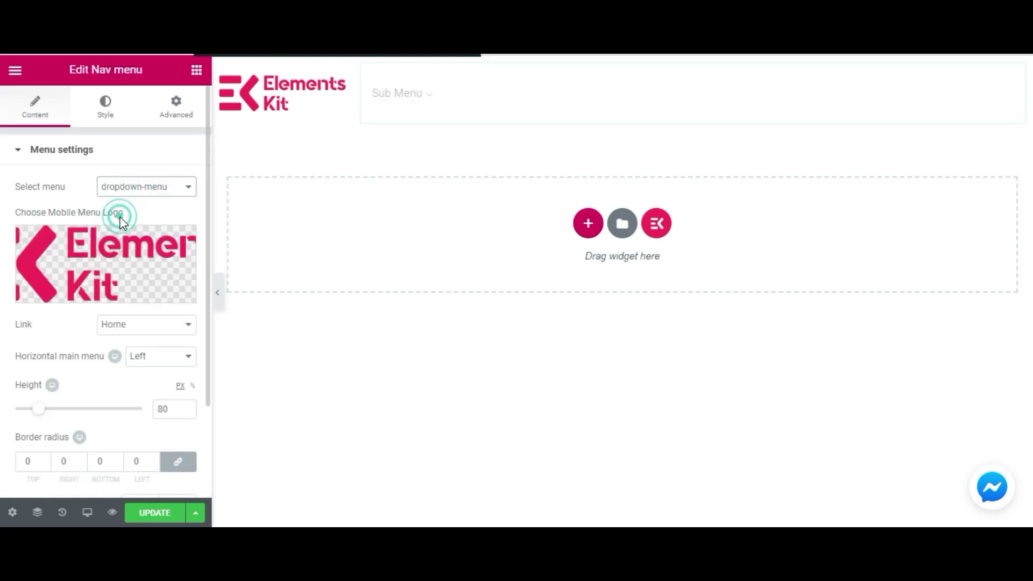
pyautogui.moveTo(418, 160)
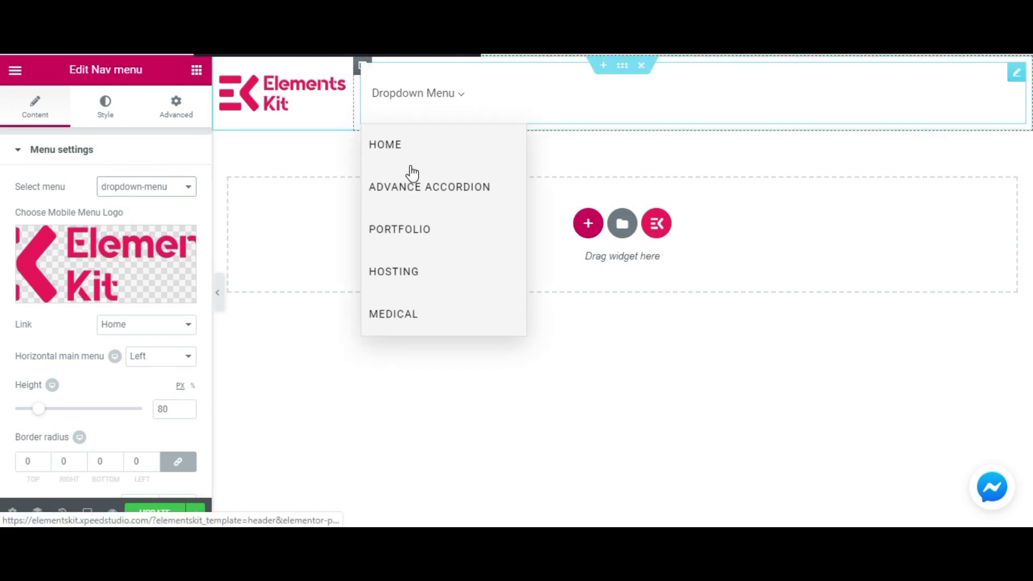
# Try the Right option for the nav menu's horizontal main menu alignment and return it to Left.
pyautogui.click(148, 185)
pyautogui.click(150, 183)
pyautogui.click(143, 325)
pyautogui.click(145, 326)
pyautogui.click(146, 354)
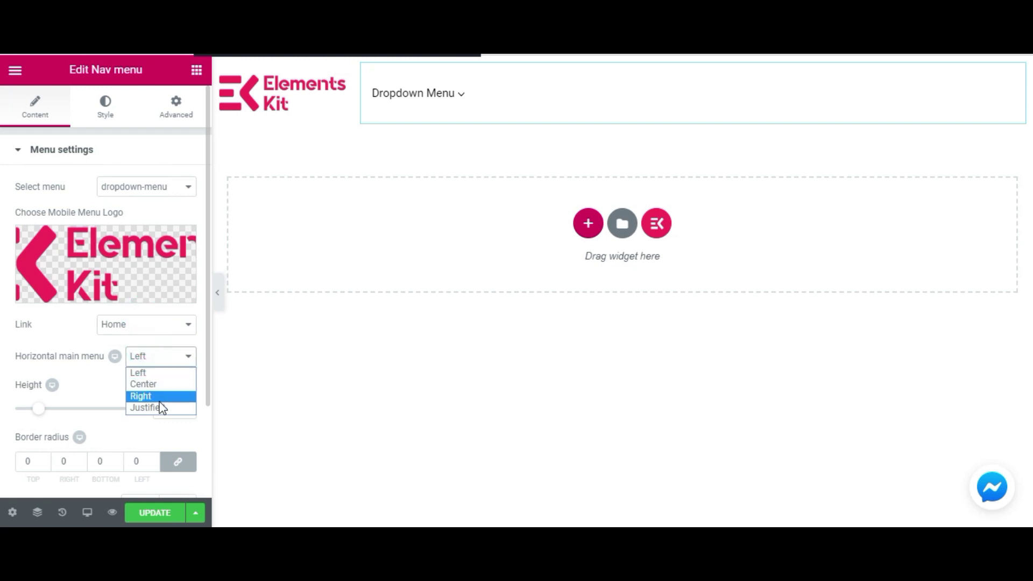
pyautogui.click(164, 397)
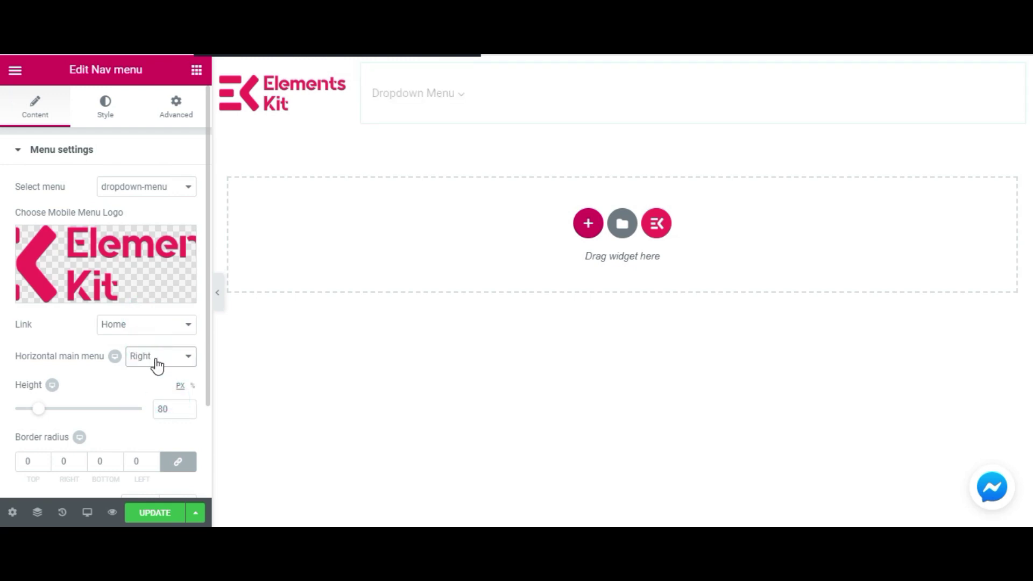
pyautogui.click(157, 366)
pyautogui.click(156, 369)
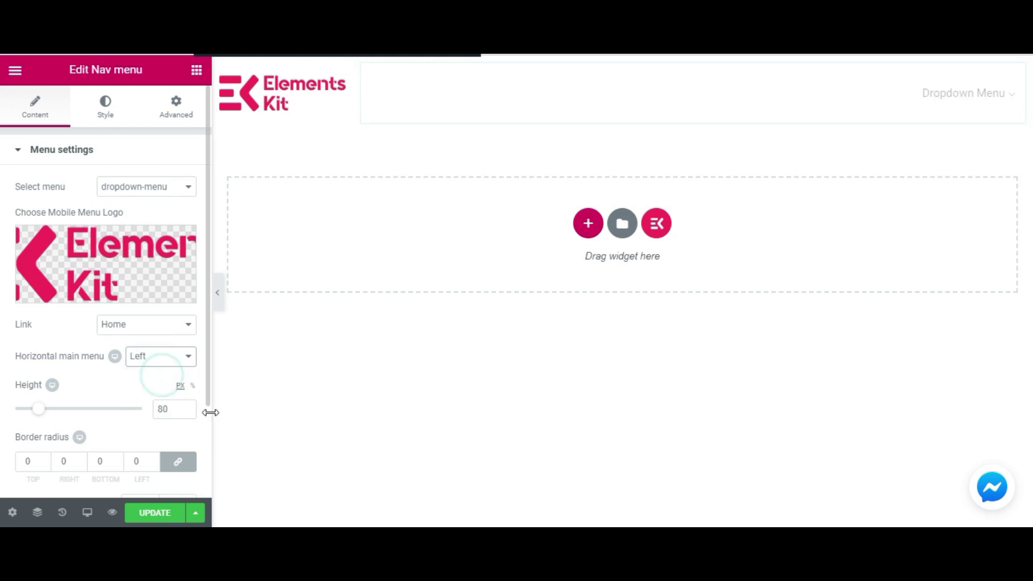
# Update the header template and check the Dropdown Menu on the live homepage.
pyautogui.click(141, 514)
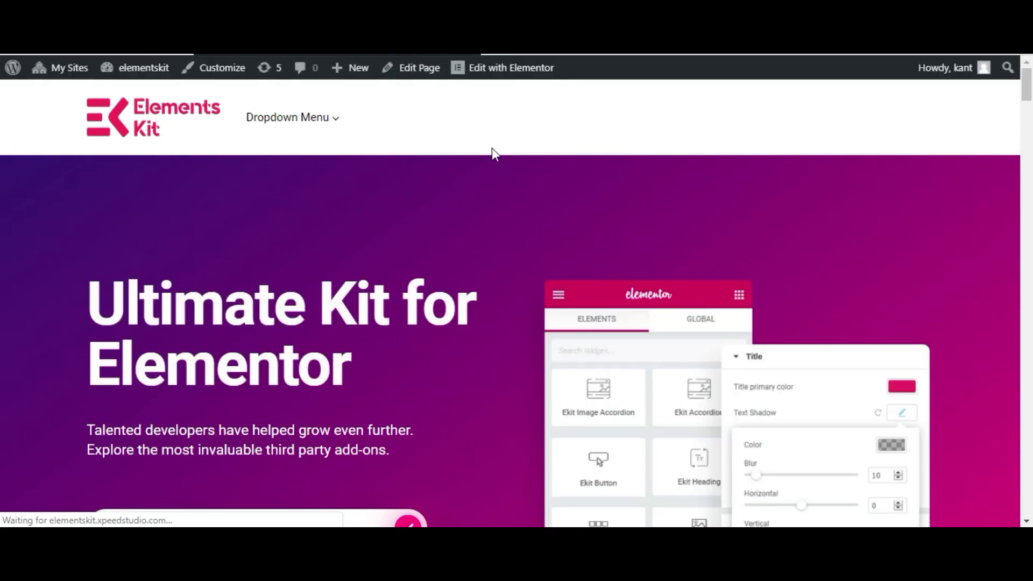
pyautogui.moveTo(299, 150)
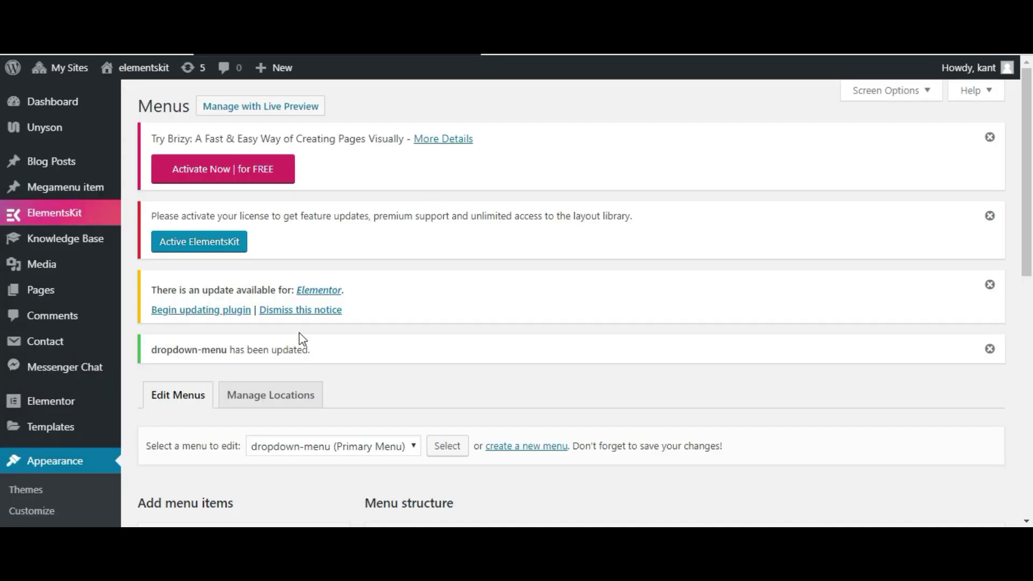
# Assign the gear icon to the Dropdown Menu item in its megamenu settings, save, and check it on the homepage.
pyautogui.scroll(-7, 303, 339)
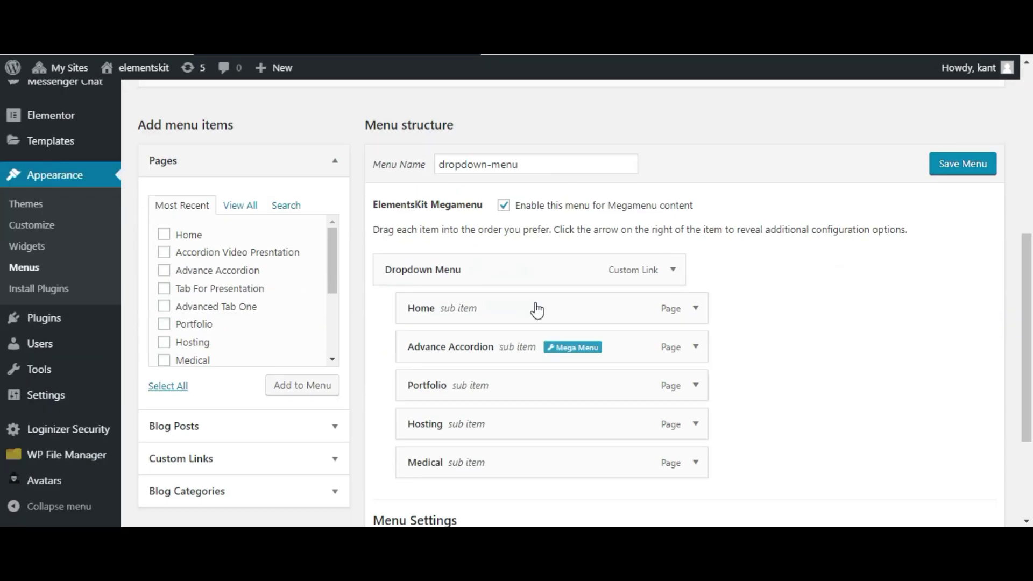
pyautogui.click(497, 274)
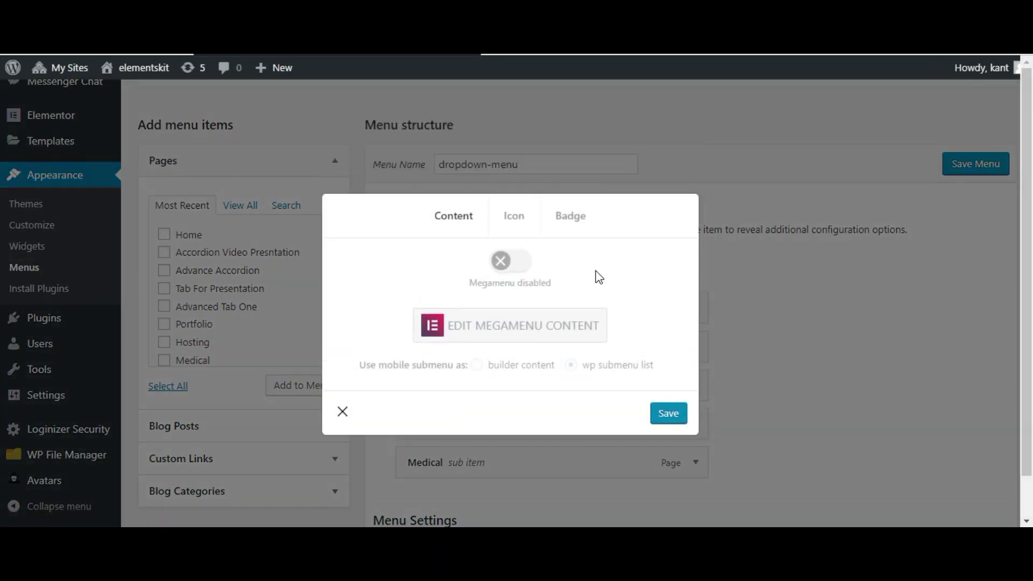
pyautogui.click(511, 216)
pyautogui.click(667, 308)
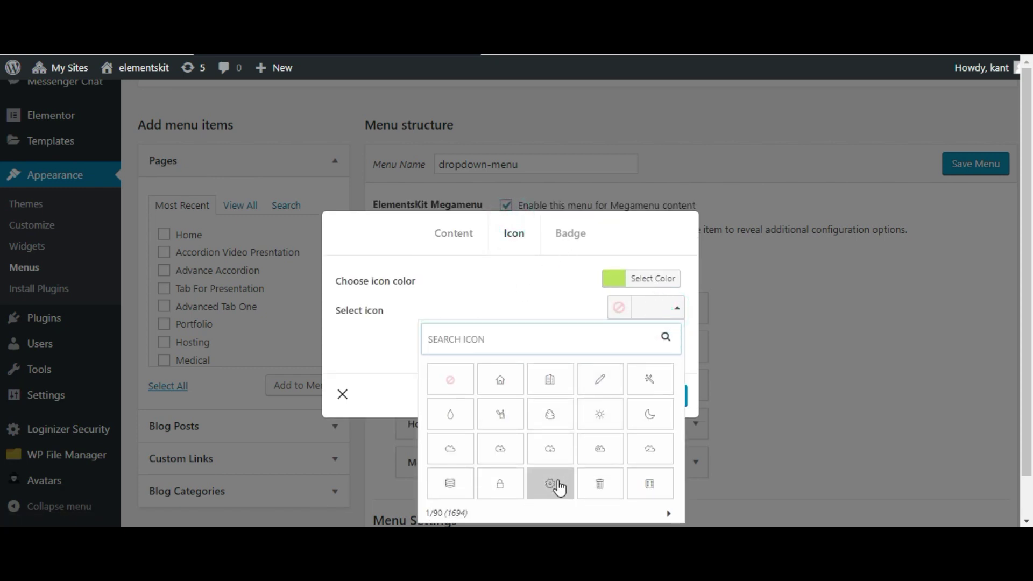
pyautogui.click(550, 483)
pyautogui.click(668, 396)
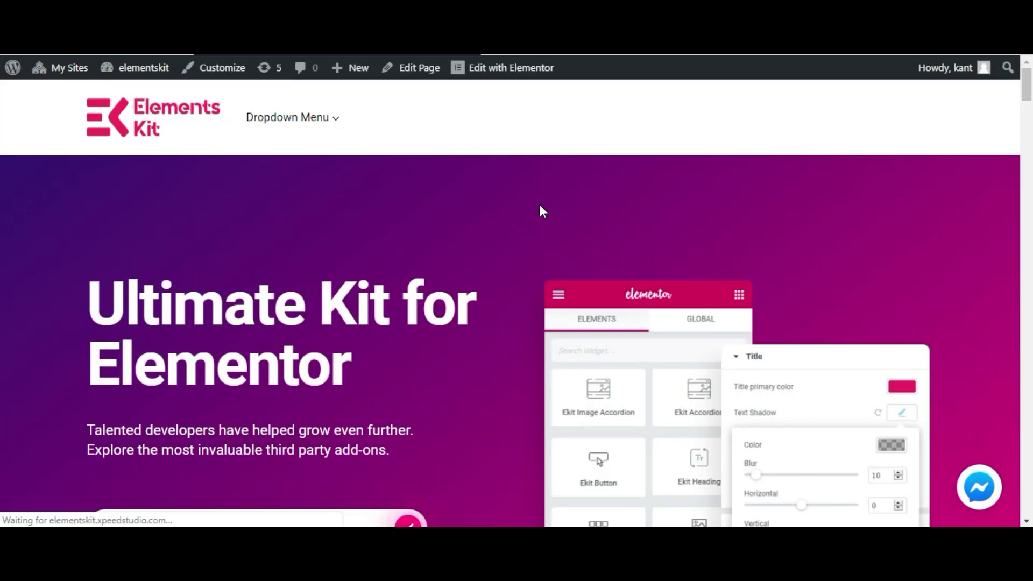
pyautogui.moveTo(260, 110)
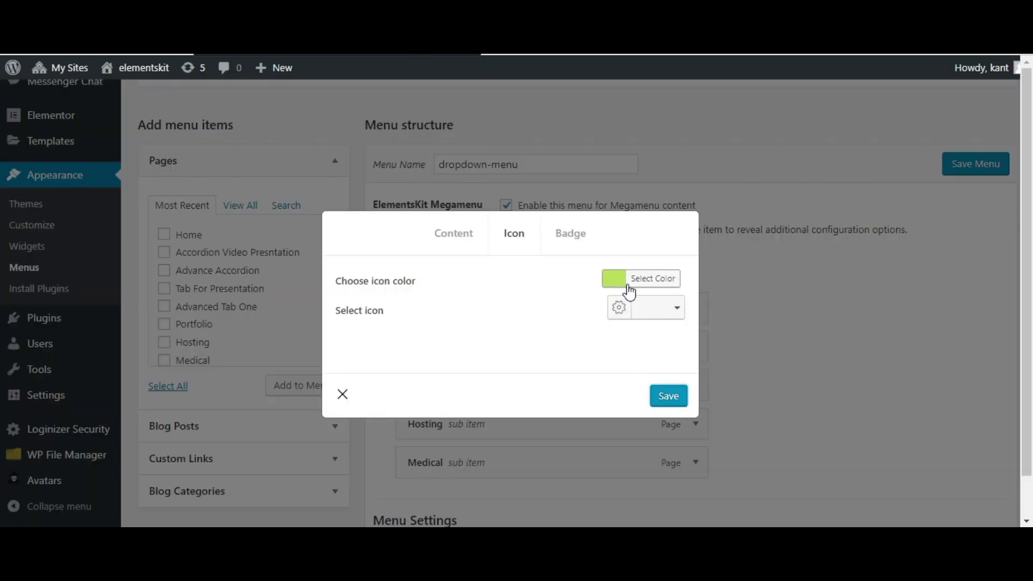
# Set the Dropdown Menu item's icon color to black and save the settings.
pyautogui.click(629, 290)
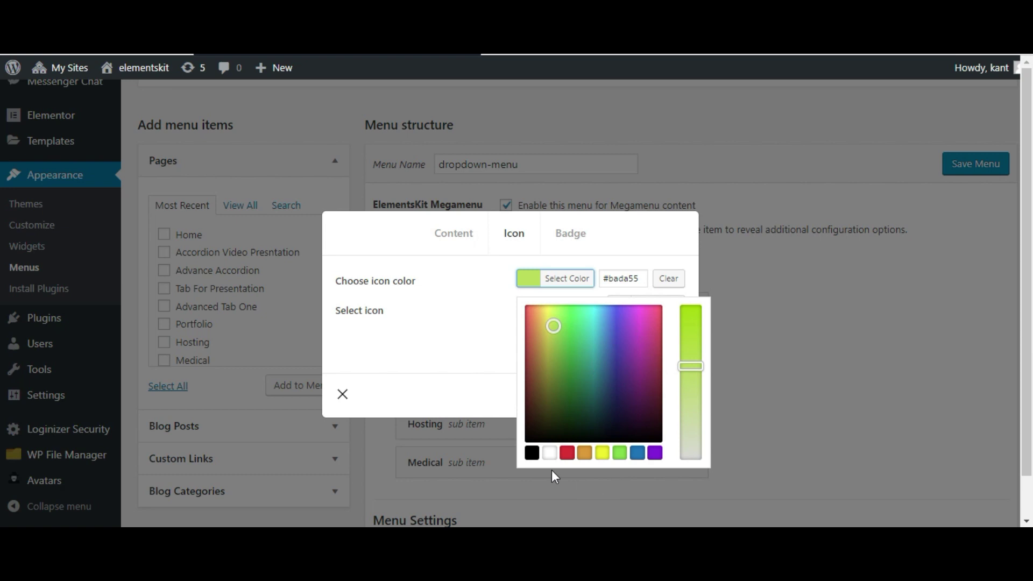
pyautogui.click(529, 454)
pyautogui.click(487, 339)
pyautogui.click(673, 397)
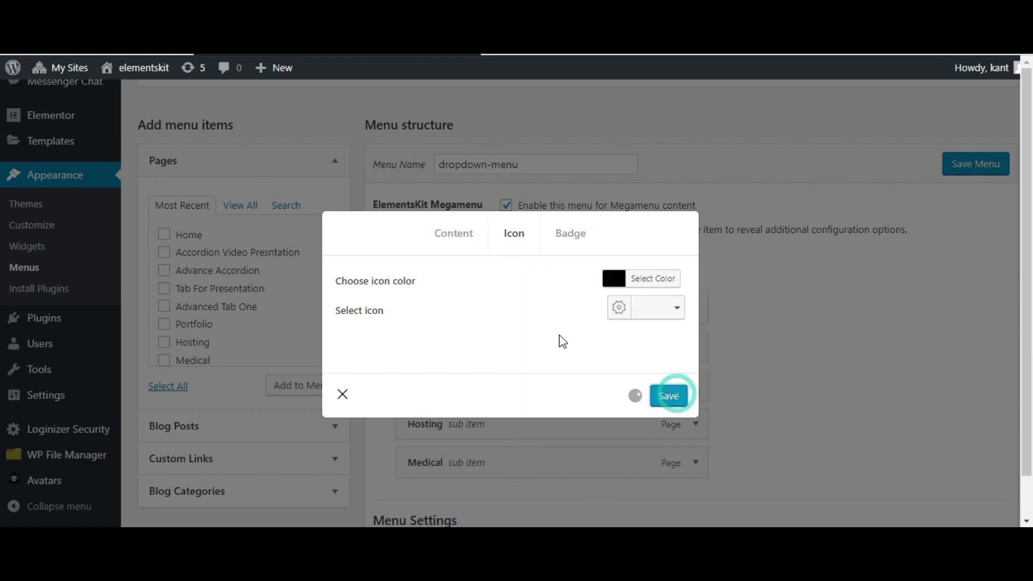
# Give the Dropdown Menu item a badge with the text PRO and a white (#ffffff) badge color.
pyautogui.click(560, 237)
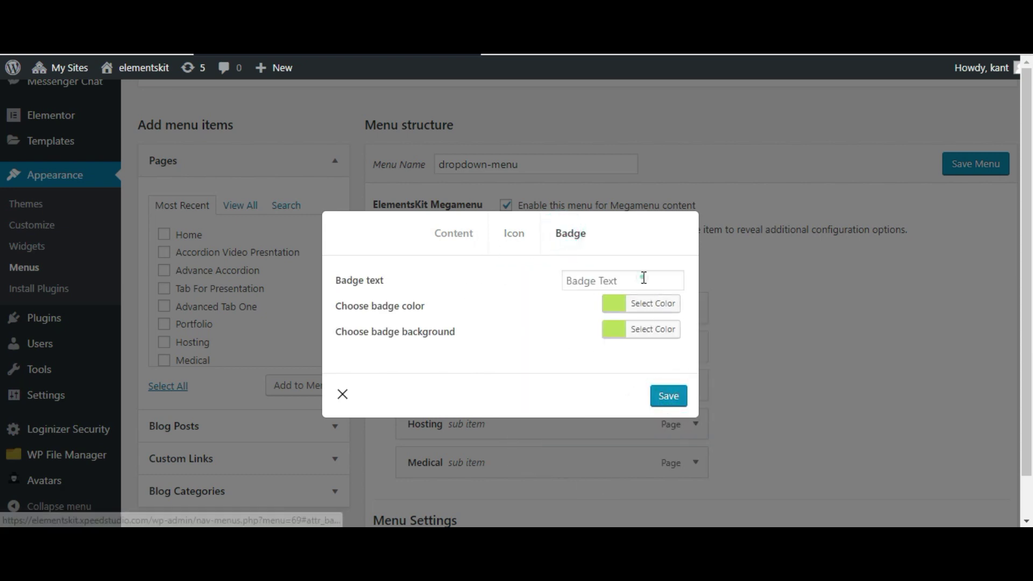
pyautogui.click(621, 276)
pyautogui.write('PRO')
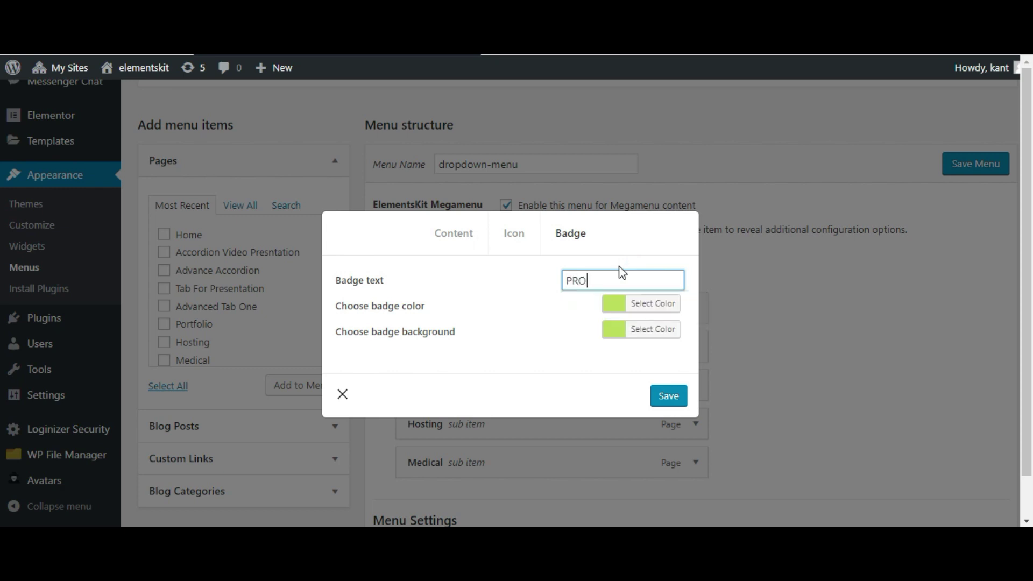
pyautogui.click(651, 310)
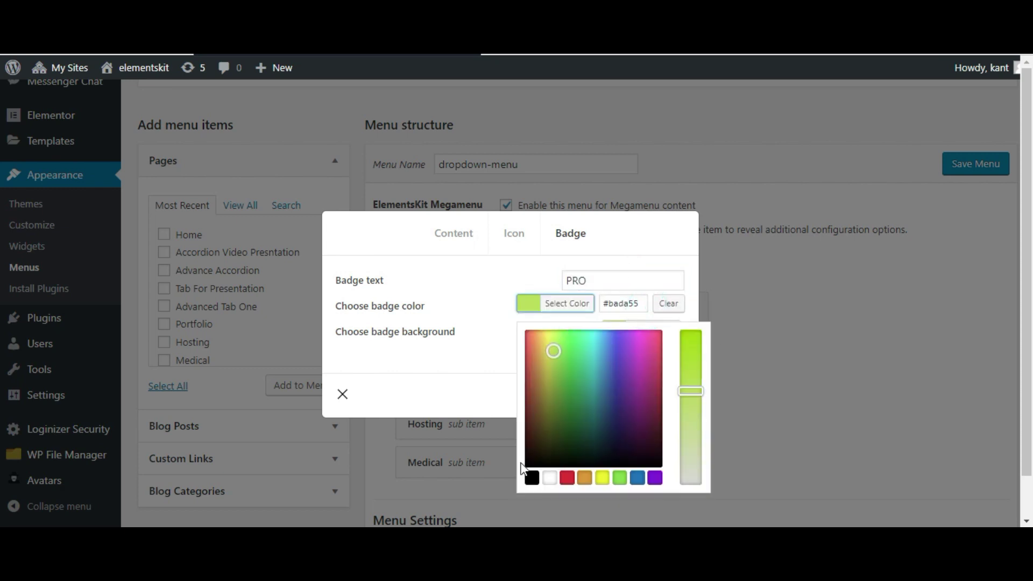
pyautogui.click(532, 478)
pyautogui.click(491, 323)
pyautogui.click(653, 306)
pyautogui.click(549, 478)
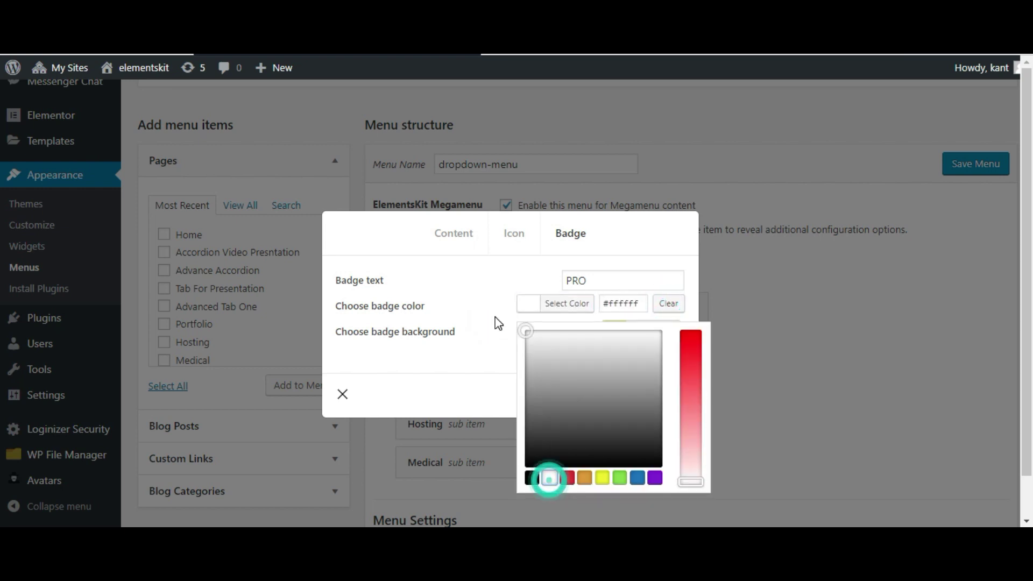
pyautogui.click(492, 320)
# Set the badge background color to #111111, save the item settings, and check the menu on the homepage.
pyautogui.click(653, 329)
pyautogui.doubleClick(620, 329)
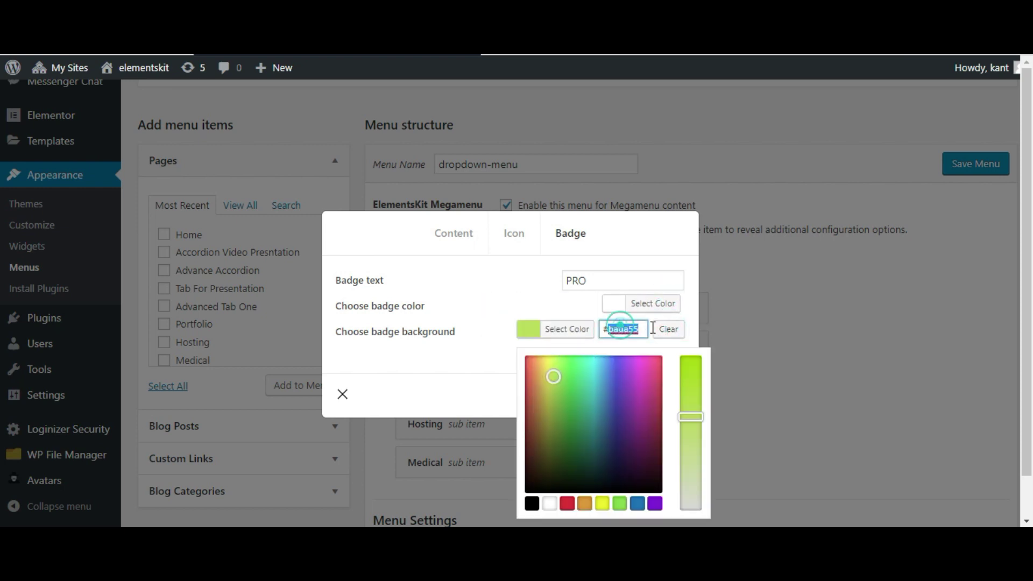
pyautogui.write('11')
pyautogui.write('1111')
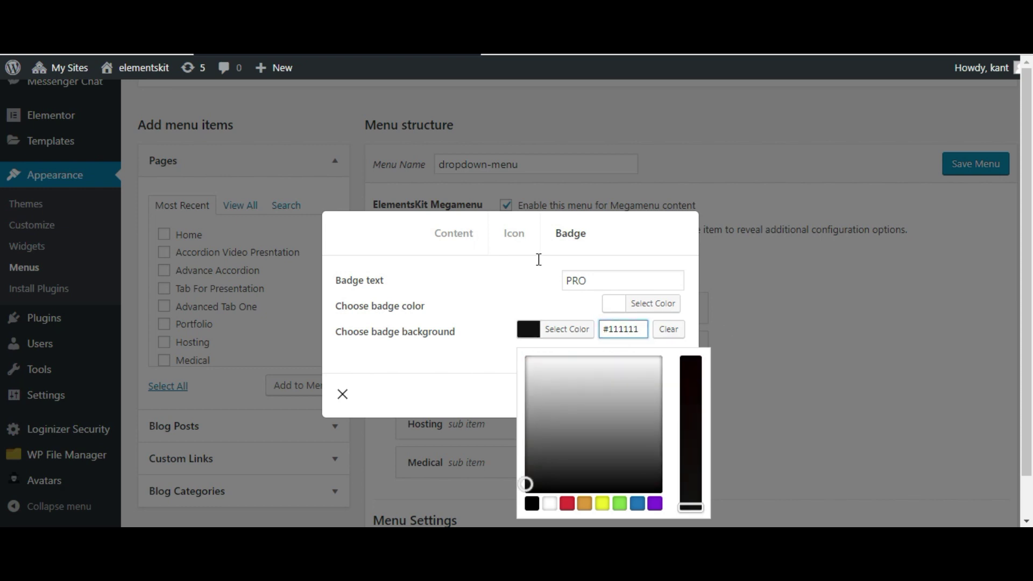
pyautogui.click(485, 259)
pyautogui.click(663, 398)
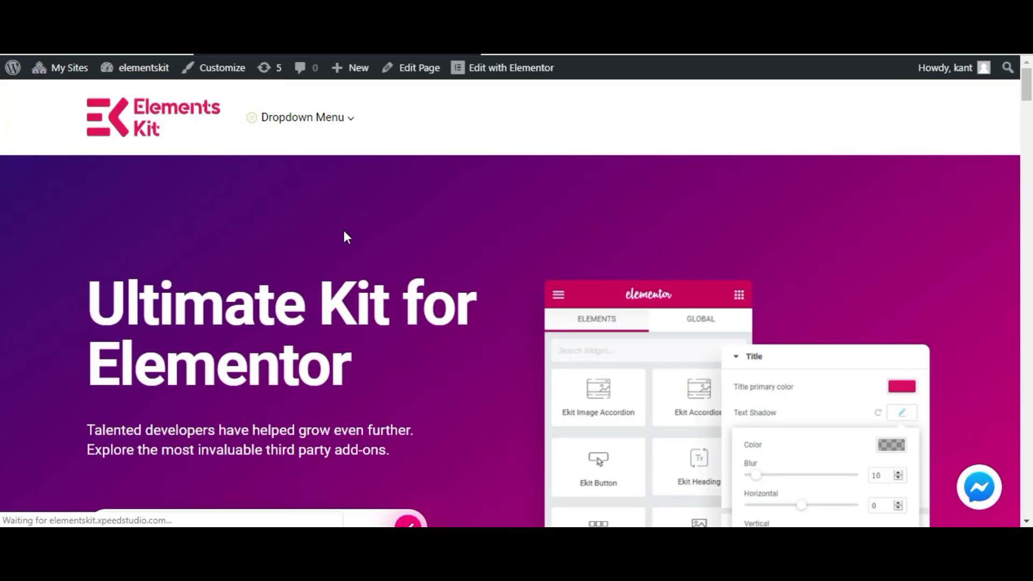
pyautogui.moveTo(320, 118)
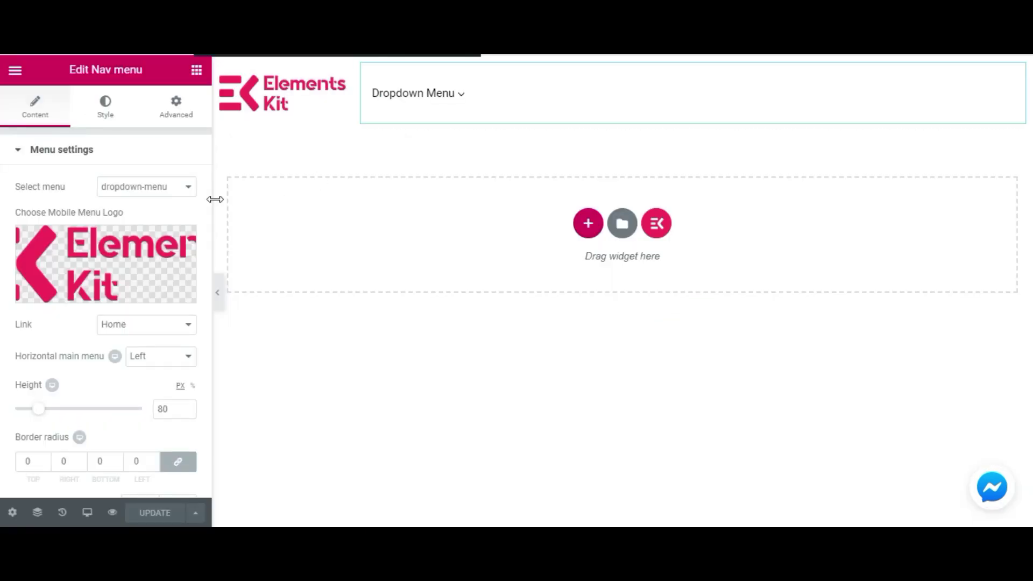
# Set the item text color to #111111 in the Nav menu widget's menu item style.
pyautogui.click(100, 101)
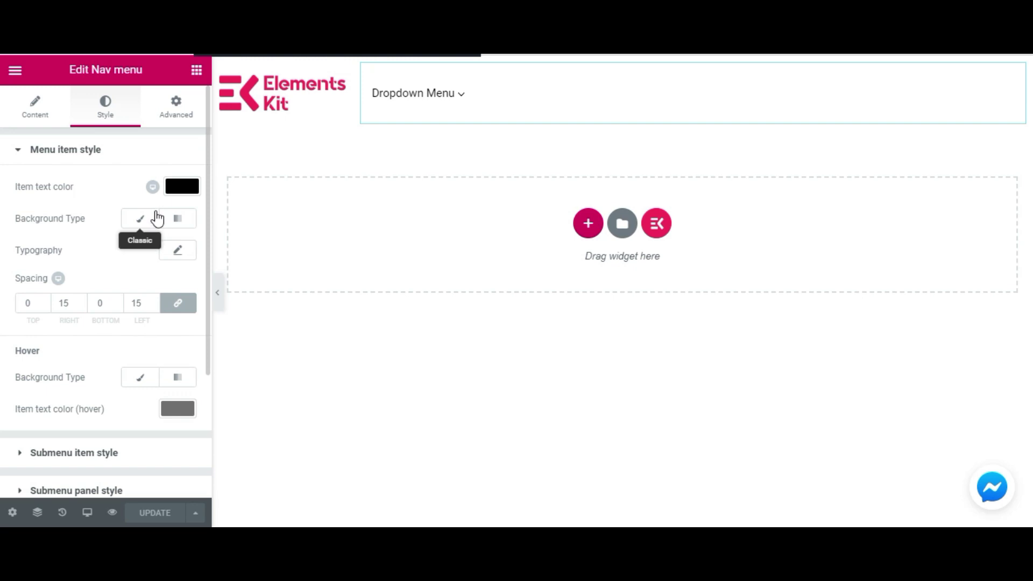
pyautogui.click(178, 195)
pyautogui.click(62, 249)
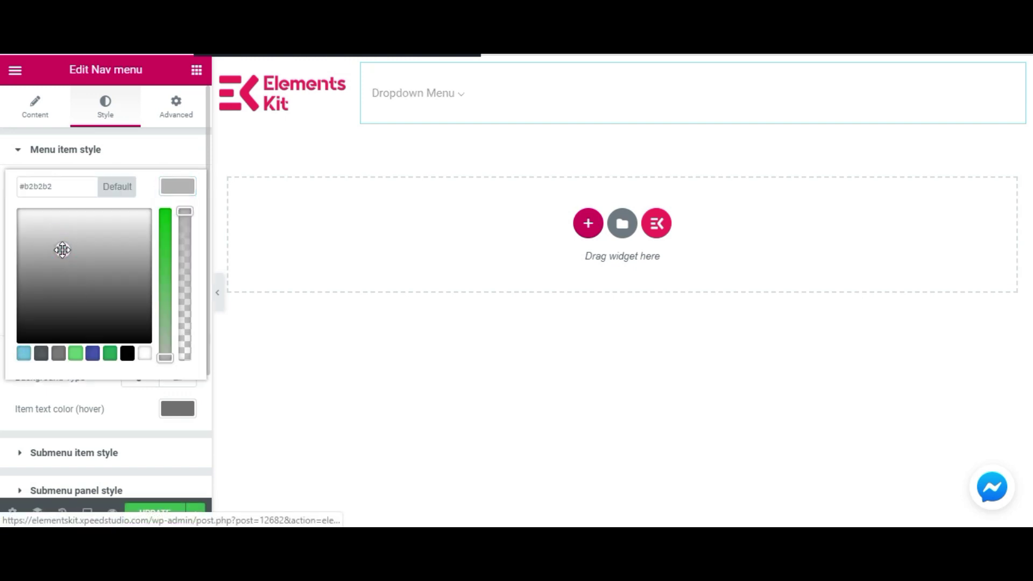
pyautogui.click(75, 355)
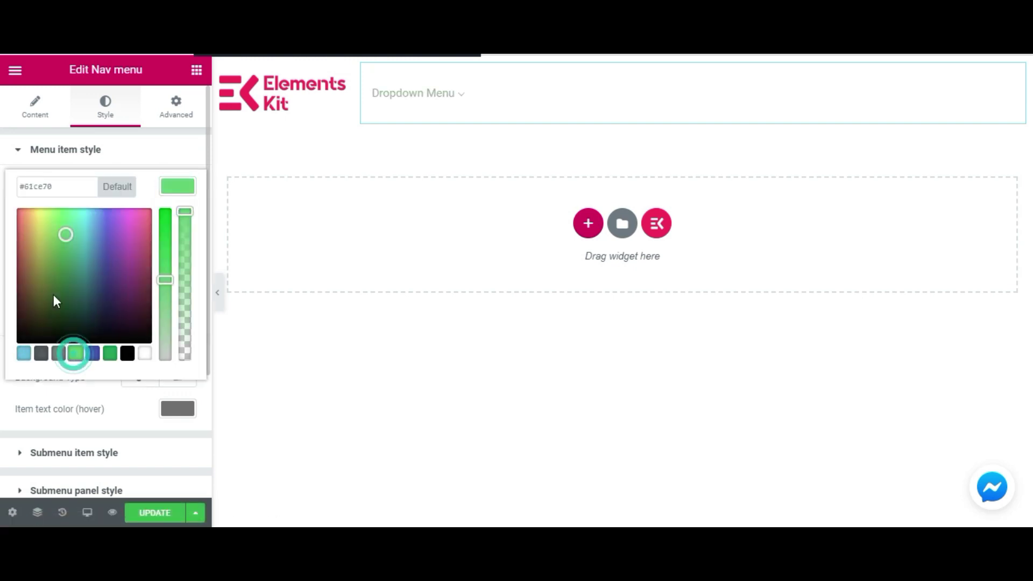
pyautogui.doubleClick(60, 188)
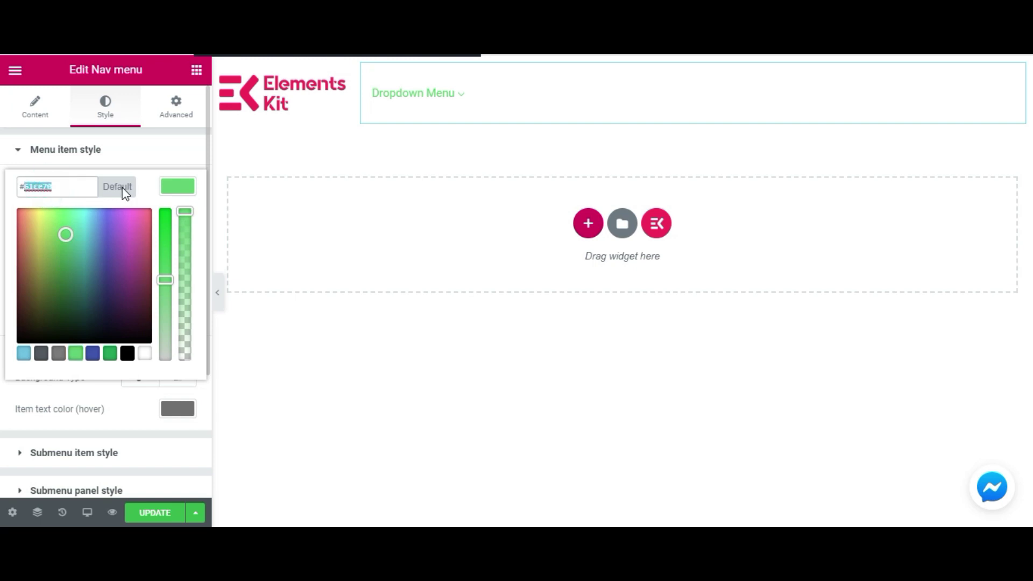
pyautogui.write('1111111')
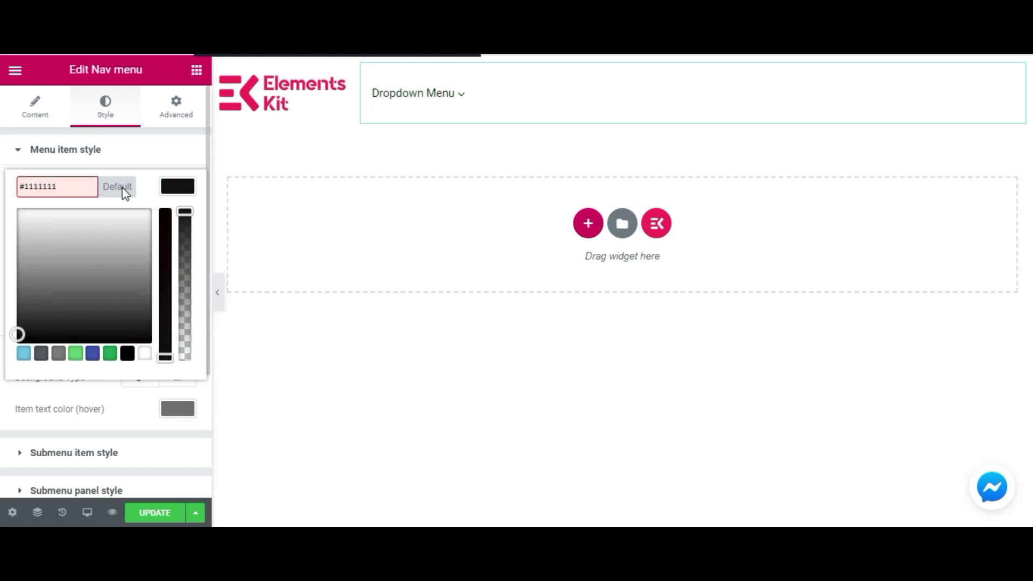
pyautogui.press('BackSpace')
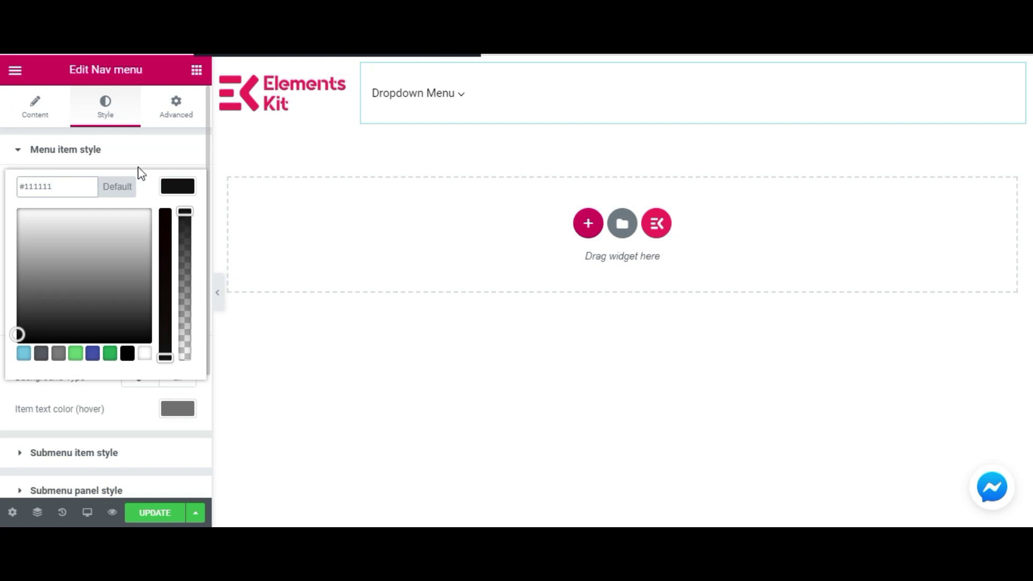
pyautogui.click(159, 133)
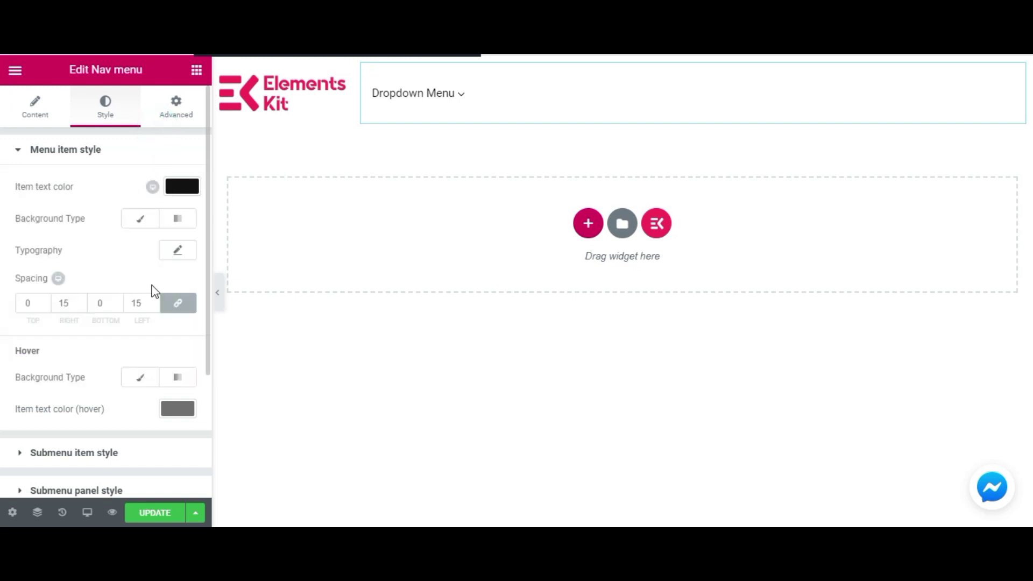
# Give the menu items a classic background in a very light gray.
pyautogui.click(150, 220)
pyautogui.click(171, 250)
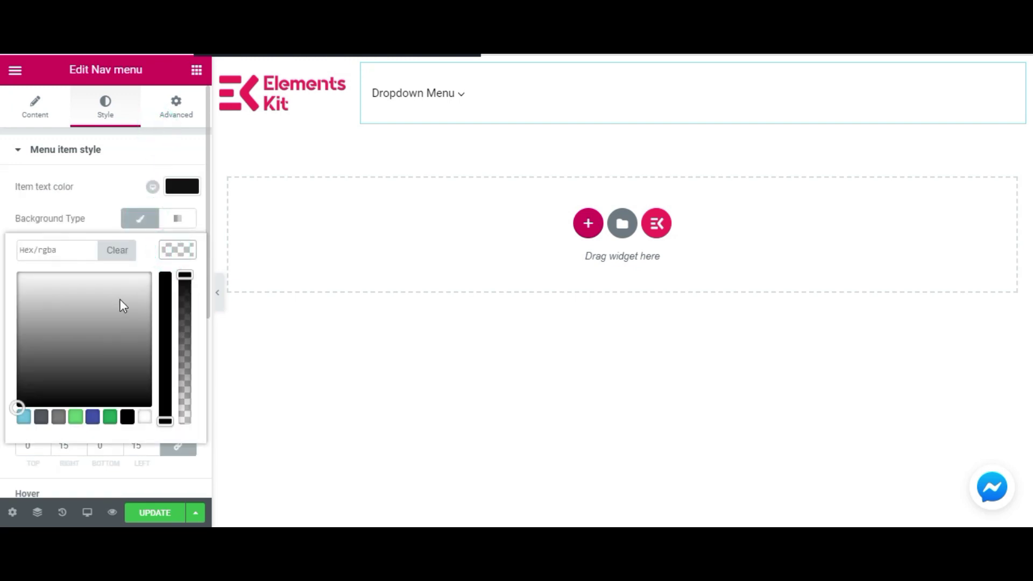
pyautogui.moveTo(30, 291); pyautogui.dragTo(9, 272)
pyautogui.click(63, 218)
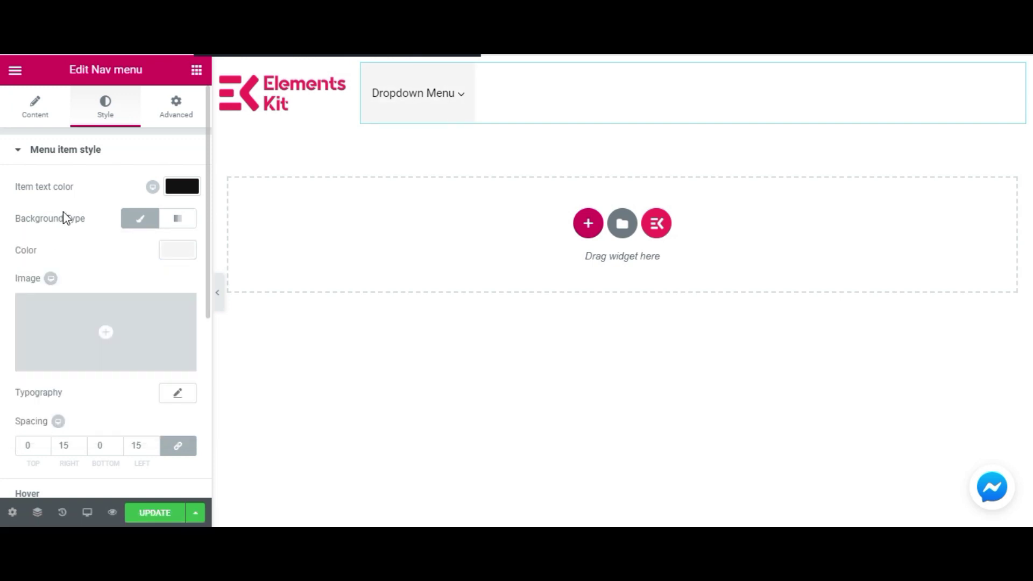
# Unlink the menu item spacing values and set them to 0 top, 12 right, 0 bottom and 12 left.
pyautogui.scroll(-3, 123, 279)
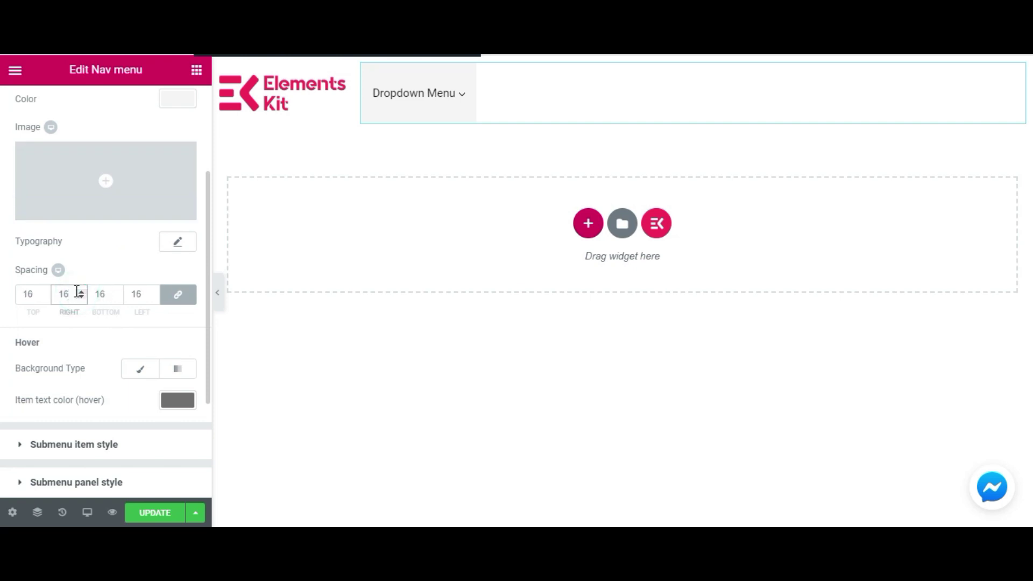
pyautogui.click(176, 294)
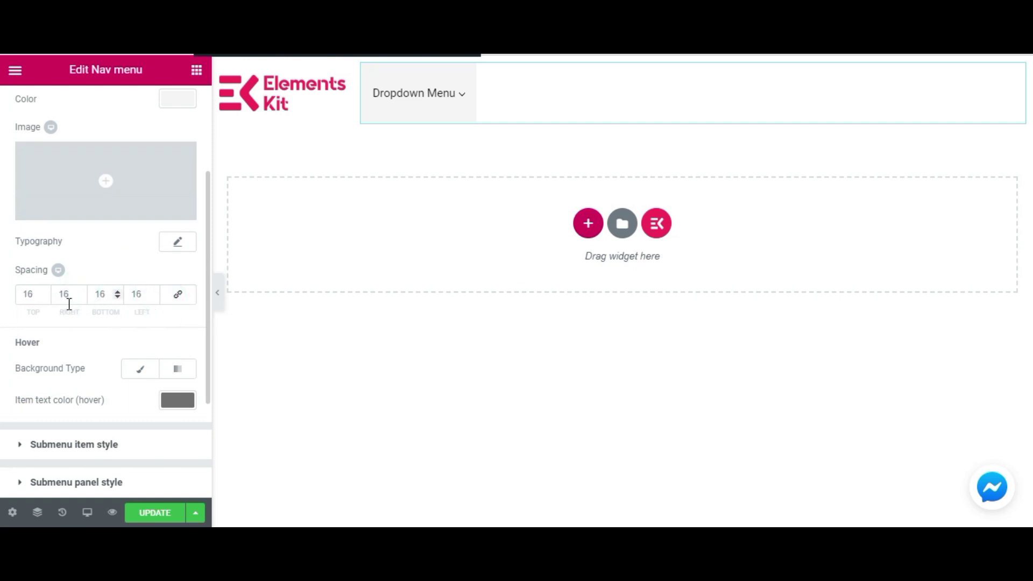
pyautogui.doubleClick(36, 291)
pyautogui.write('0')
pyautogui.press('Tab')
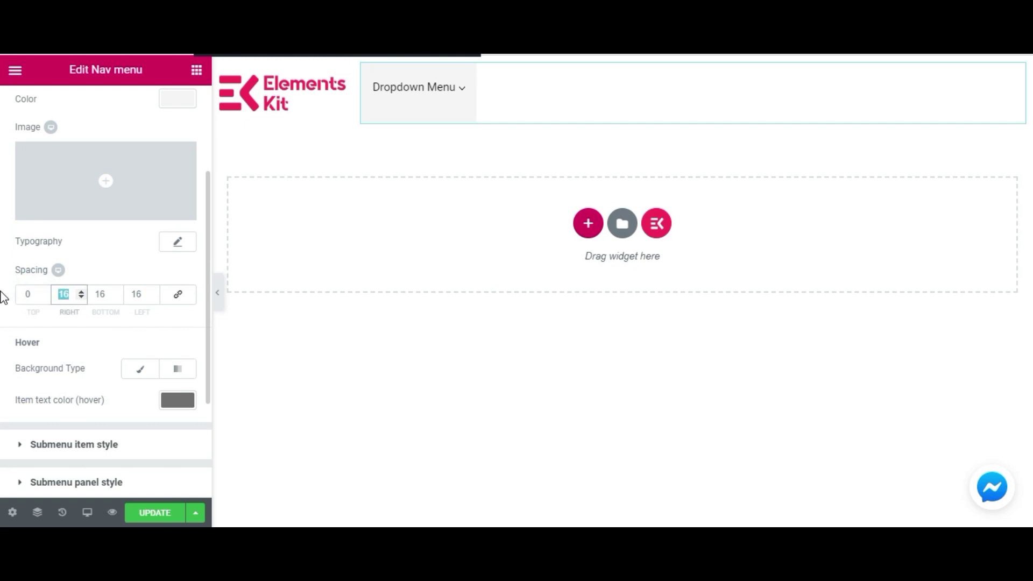
pyautogui.write('12')
pyautogui.press('Tab')
pyautogui.write('0')
pyautogui.press('Tab')
pyautogui.write('12')
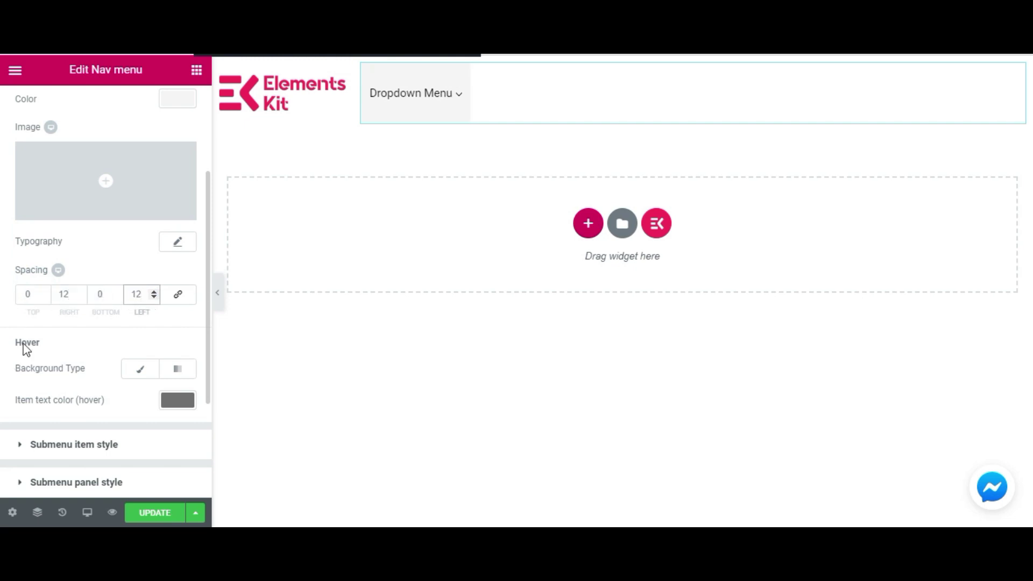
# Set the Nav menu's height to 70 px in the menu settings and update the header.
pyautogui.scroll(5, 134, 104)
pyautogui.click(36, 107)
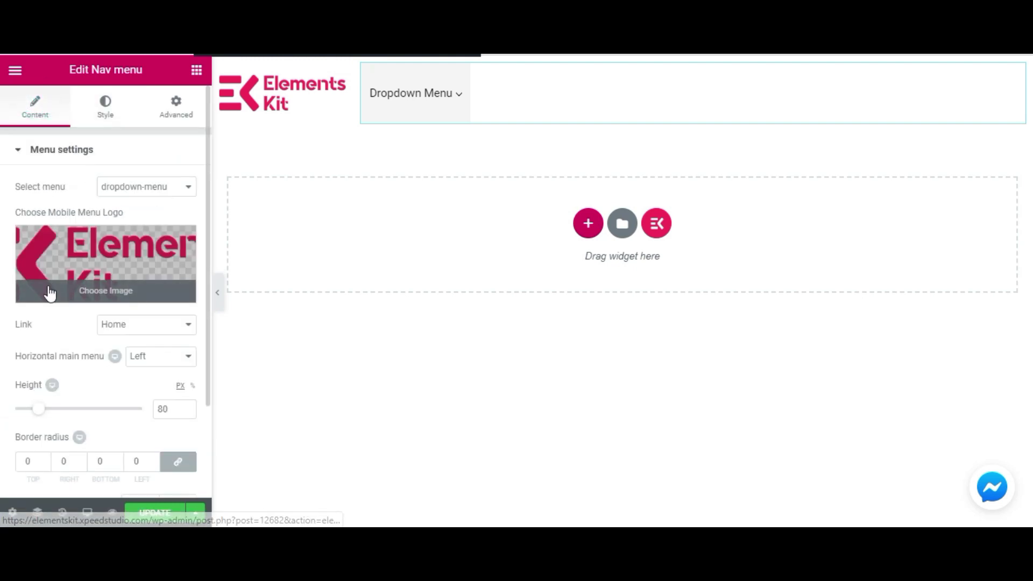
pyautogui.scroll(-2, 65, 360)
pyautogui.moveTo(37, 345); pyautogui.dragTo(30, 344)
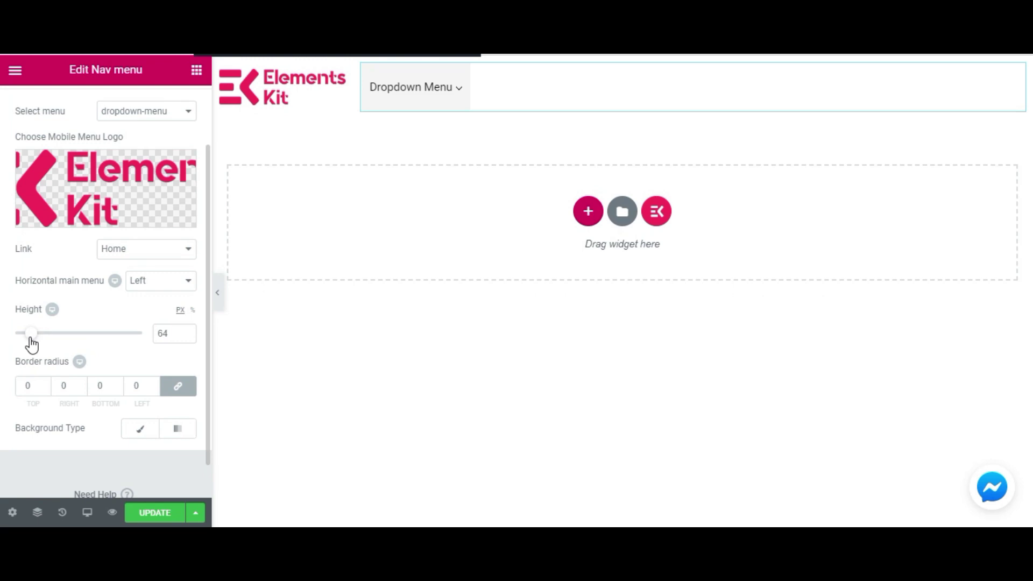
pyautogui.doubleClick(164, 336)
pyautogui.write('70')
pyautogui.click(156, 514)
# Set the hover text color of the menu items to a dark gray, previewing shades on the Dropdown Menu item.
pyautogui.scroll(2, 167, 118)
pyautogui.click(114, 110)
pyautogui.scroll(-4, 41, 287)
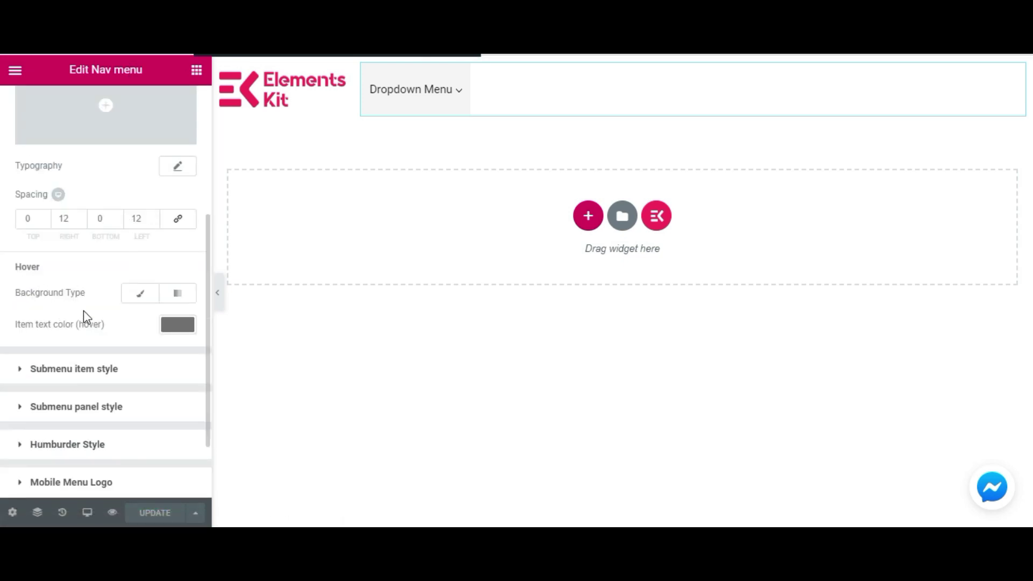
pyautogui.scroll(3, 60, 279)
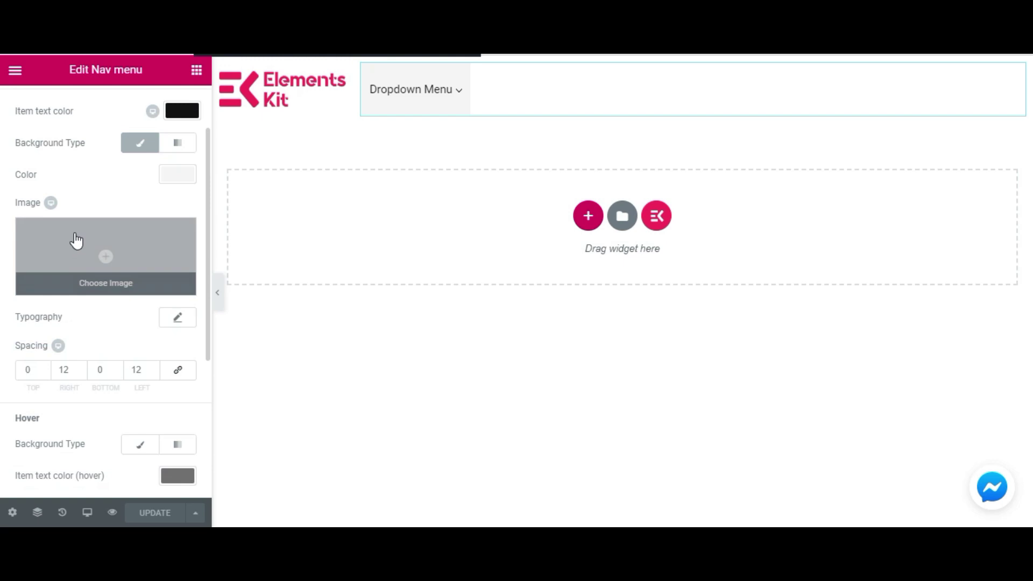
pyautogui.scroll(-3, 83, 224)
pyautogui.click(172, 326)
pyautogui.scroll(-2, 128, 350)
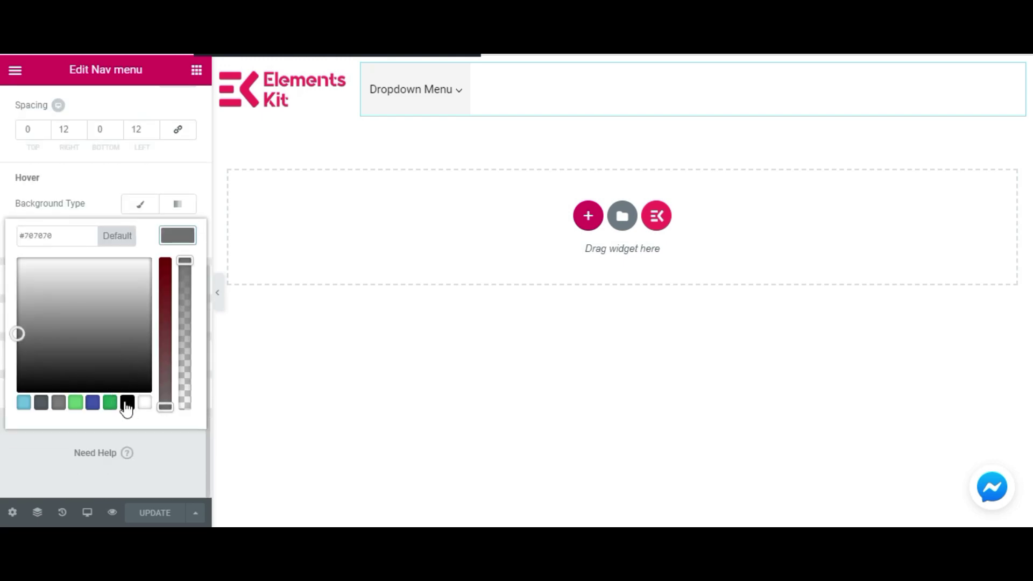
pyautogui.moveTo(43, 369)
pyautogui.mouseDown()
pyautogui.moveTo(6, 389)
pyautogui.moveTo(8, 337)
pyautogui.mouseUp()
pyautogui.click(411, 178)
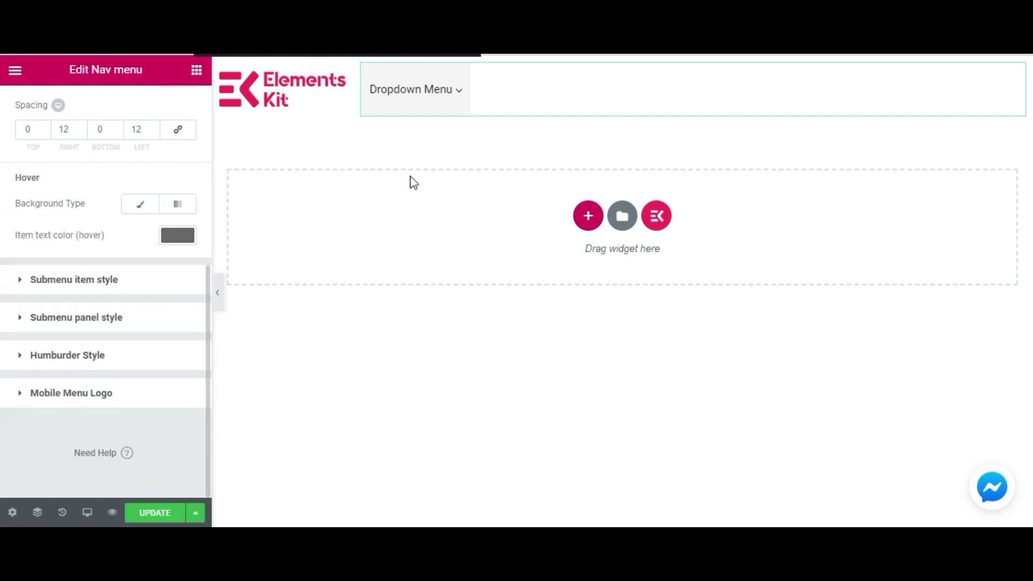
pyautogui.moveTo(430, 114)
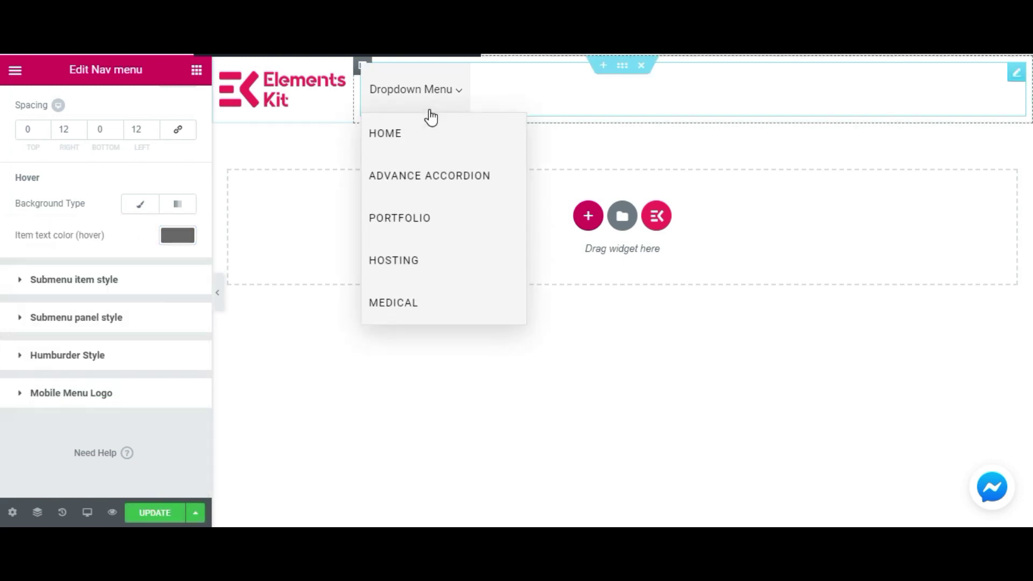
pyautogui.click(177, 237)
pyautogui.click(36, 283)
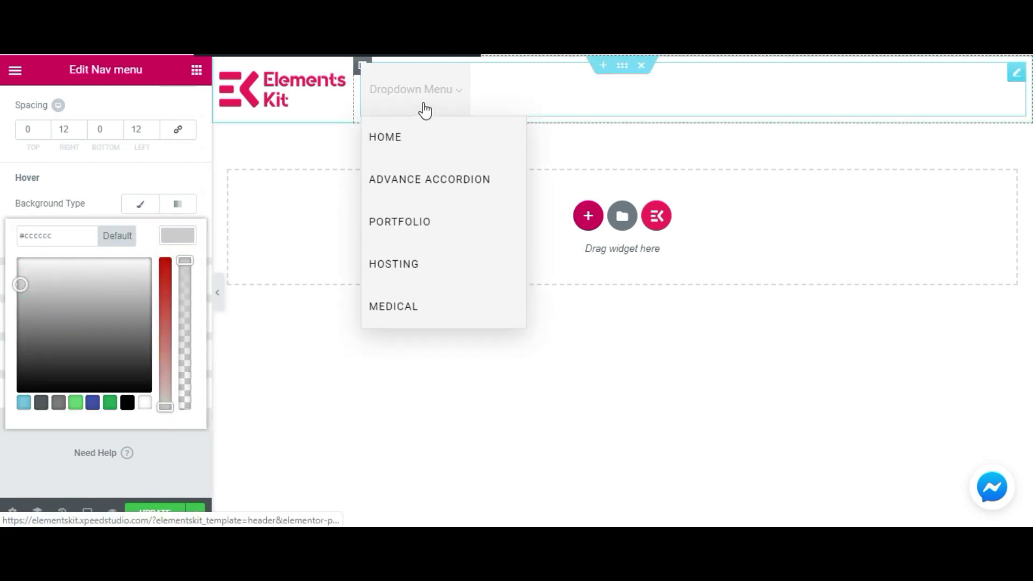
pyautogui.click(12, 359)
pyautogui.click(90, 205)
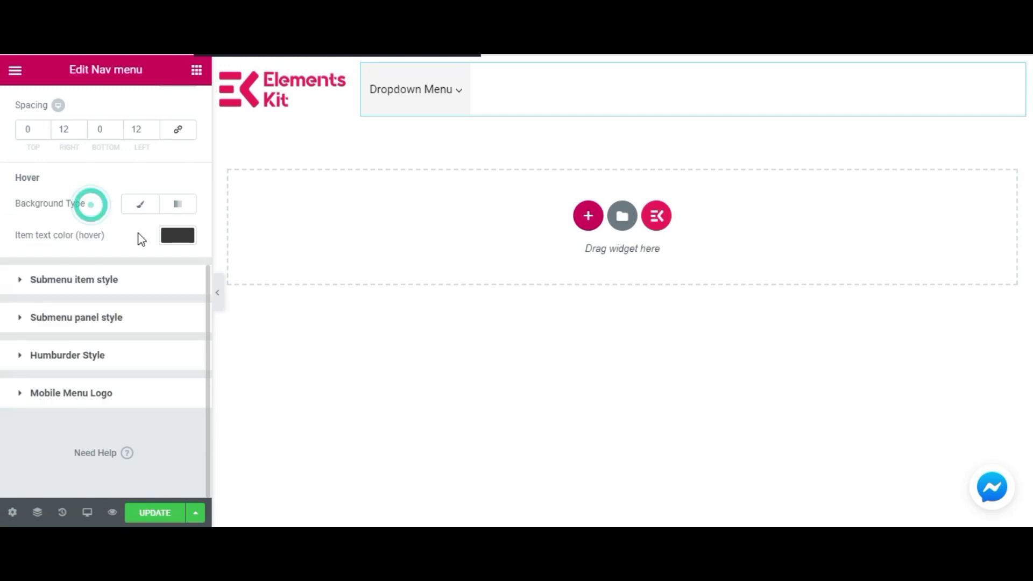
# Give the menu items' hover state a classic background with the color #c1c1c1.
pyautogui.click(142, 203)
pyautogui.click(177, 236)
pyautogui.moveTo(37, 335); pyautogui.dragTo(3, 290)
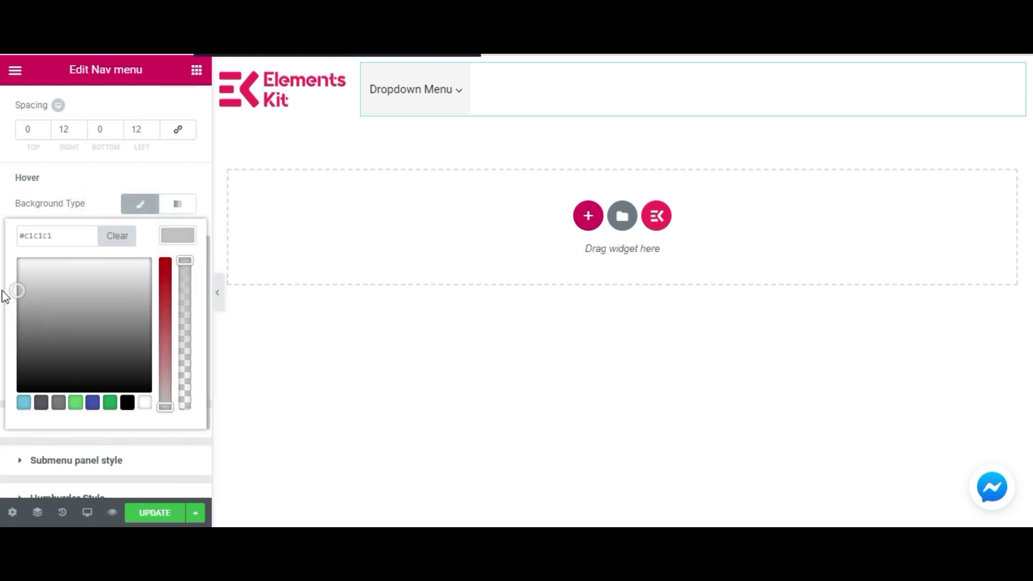
pyautogui.click(2, 291)
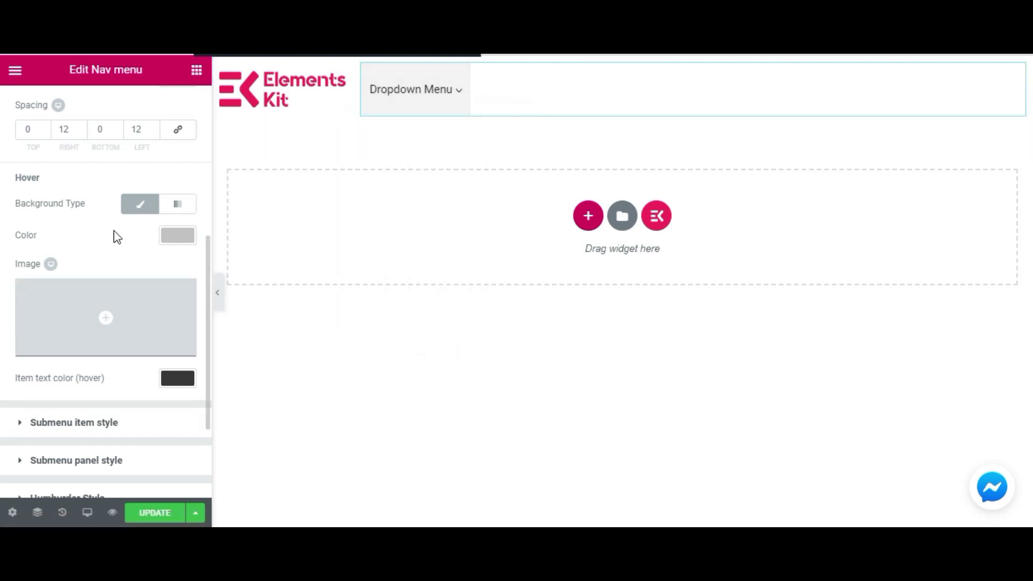
# Set the submenu indicator to Plus in the submenu item style.
pyautogui.scroll(-3, 108, 290)
pyautogui.click(122, 279)
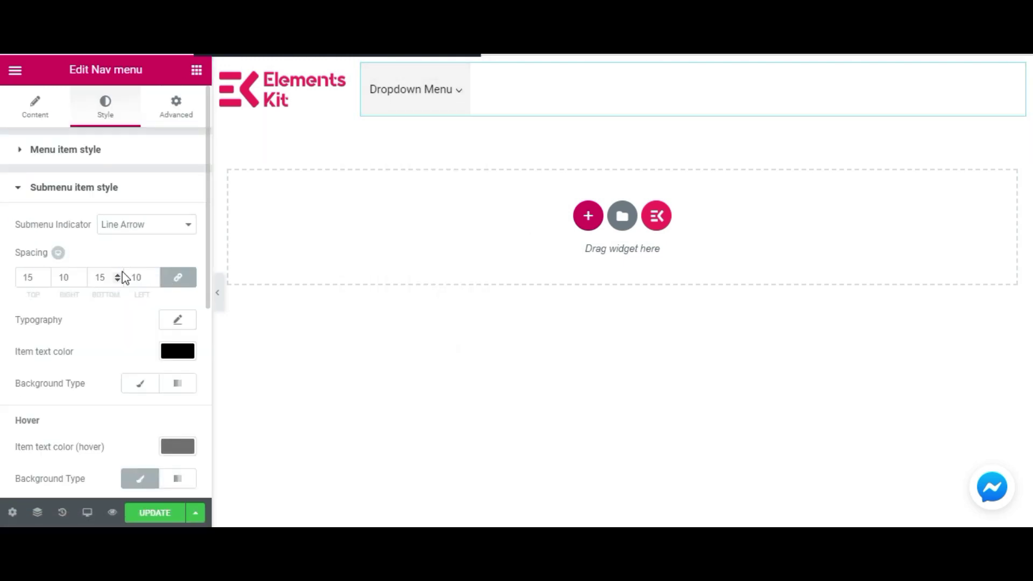
pyautogui.scroll(-2, 137, 256)
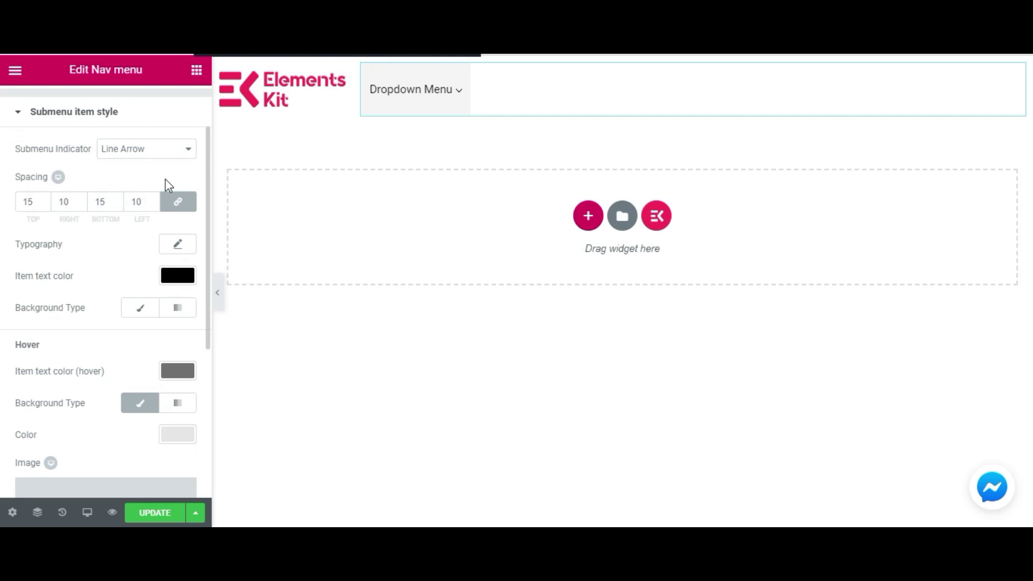
pyautogui.click(160, 153)
pyautogui.click(135, 175)
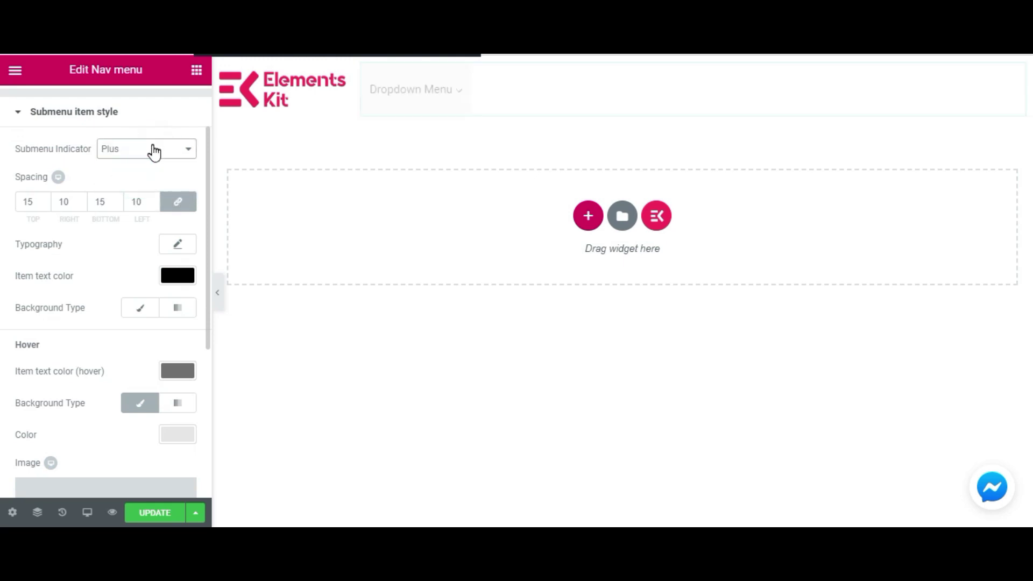
# Try the Fill Arrow and None submenu indicators and return to Plus.
pyautogui.click(148, 152)
pyautogui.click(144, 185)
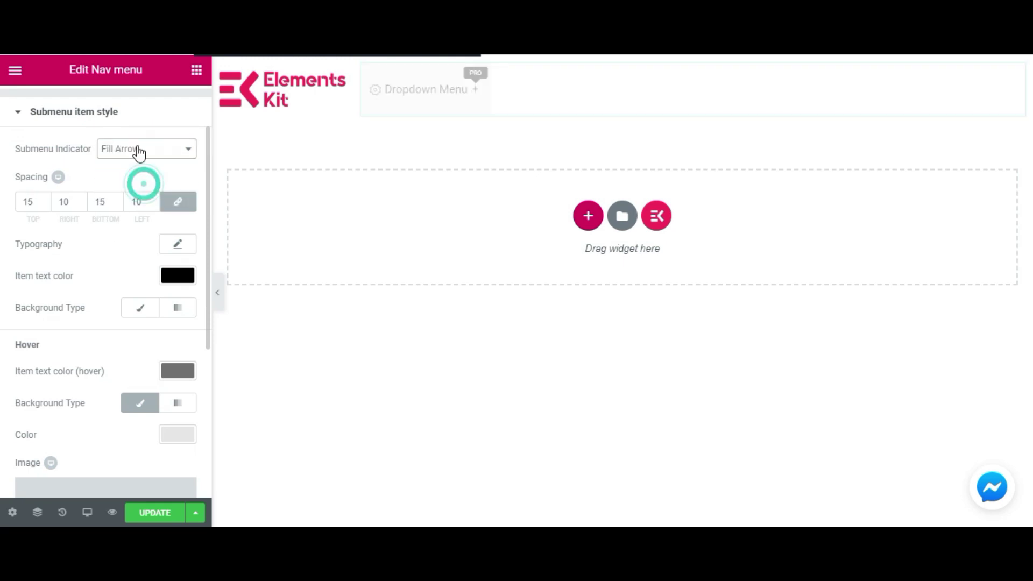
pyautogui.click(138, 150)
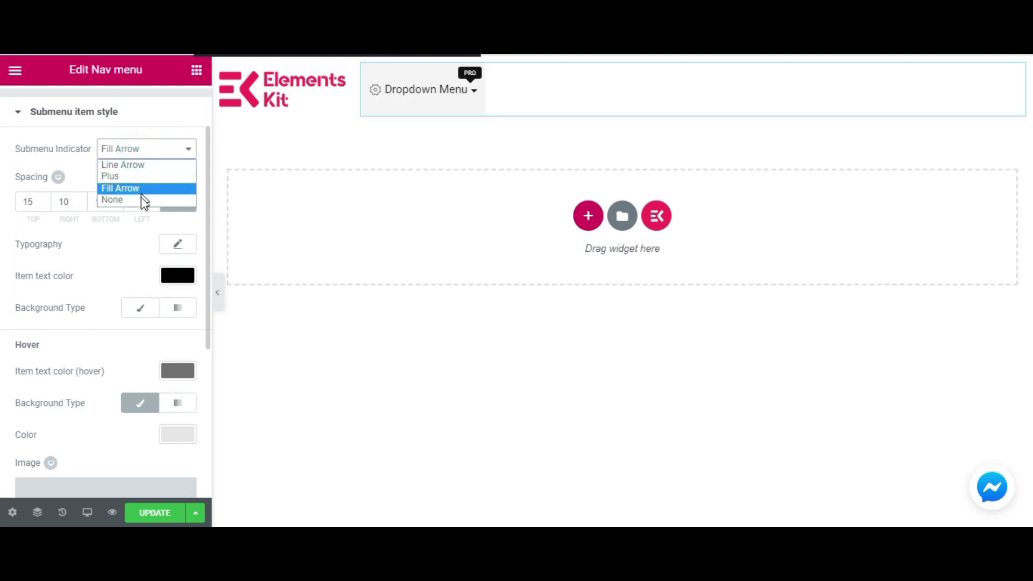
pyautogui.click(115, 200)
pyautogui.click(141, 149)
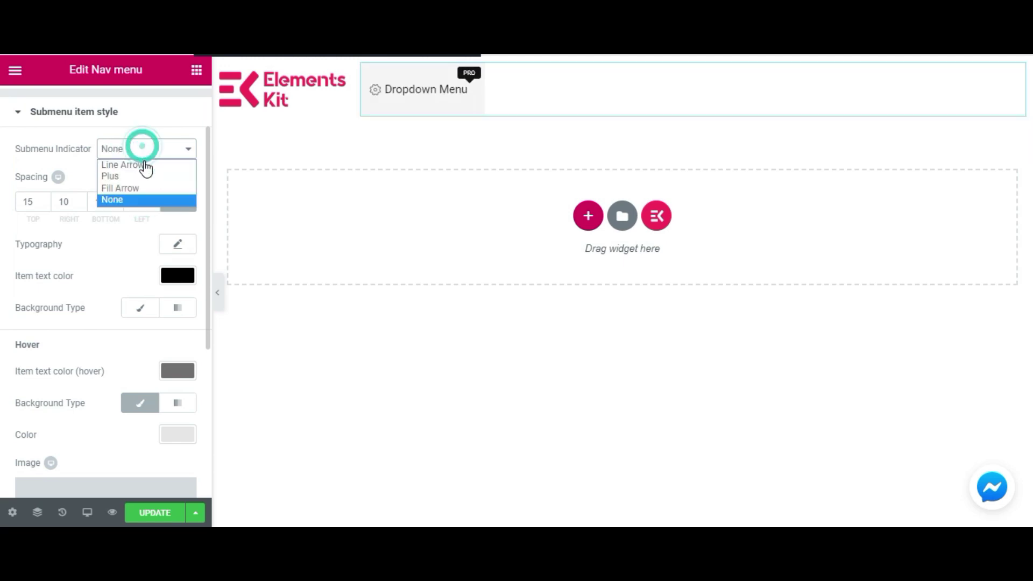
pyautogui.click(143, 178)
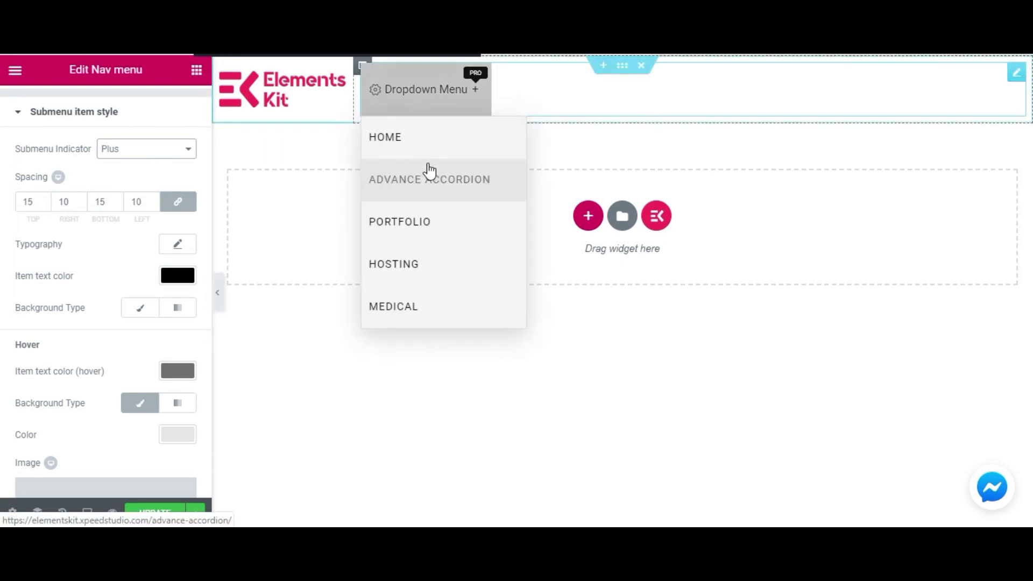
# Set the submenu item spacing to 20 on all sides.
pyautogui.doubleClick(35, 202)
pyautogui.moveTo(458, 102)
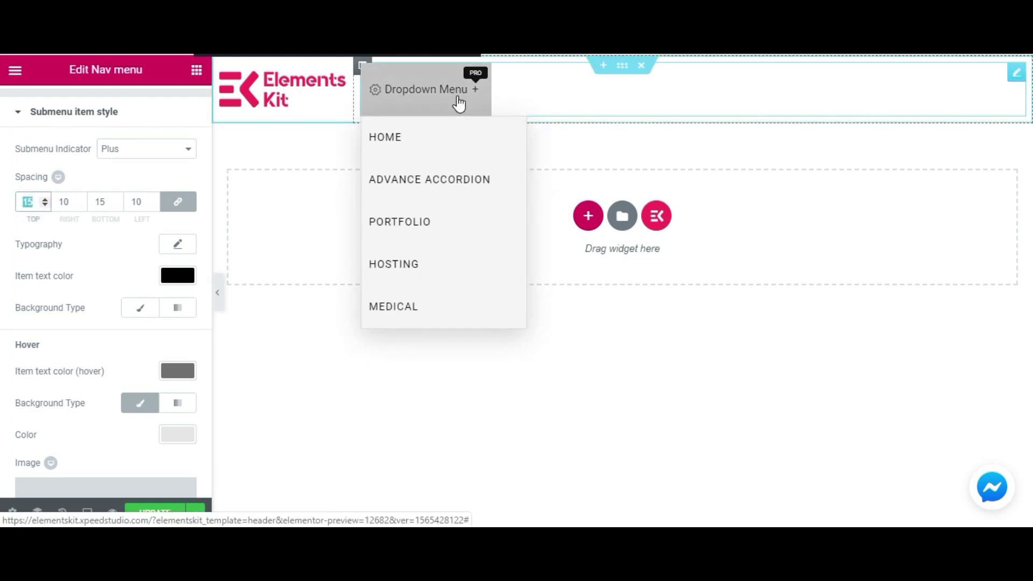
pyautogui.write('20')
pyautogui.press('Tab')
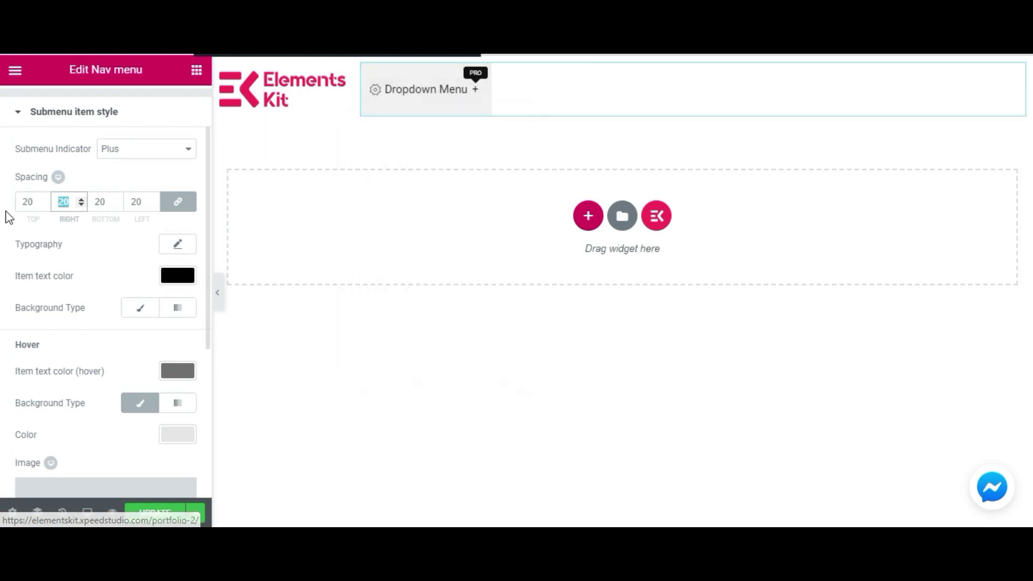
# Set the submenu item typography to uppercase, weight 700 and letter spacing 2.
pyautogui.click(175, 249)
pyautogui.scroll(-2, 134, 322)
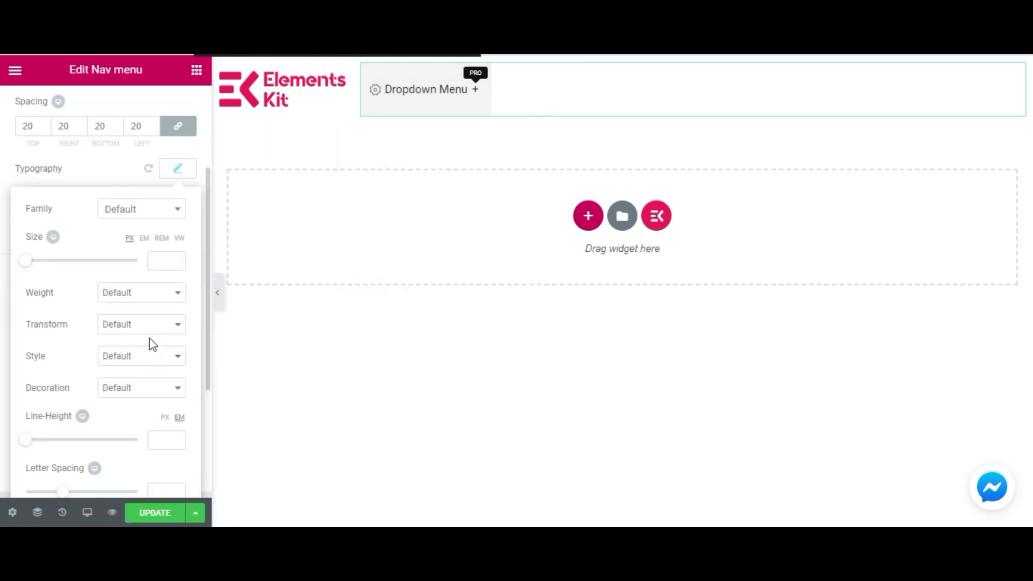
pyautogui.click(129, 327)
pyautogui.click(129, 353)
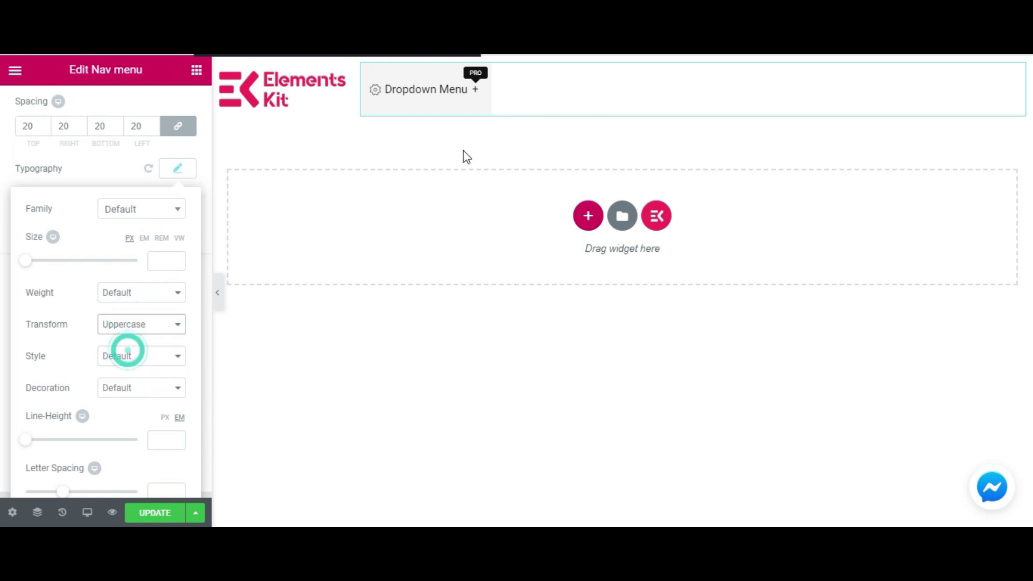
pyautogui.click(108, 295)
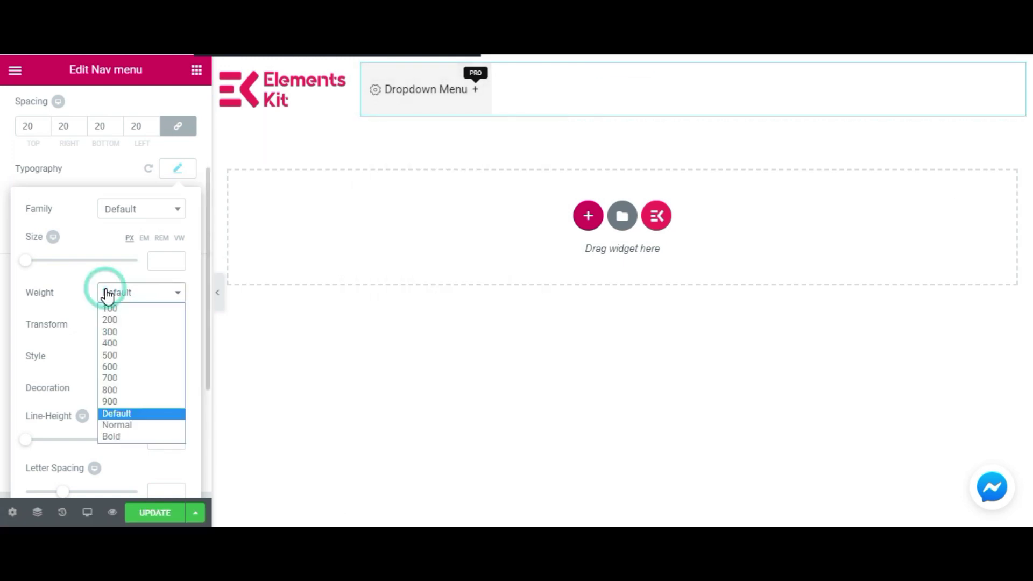
pyautogui.click(115, 375)
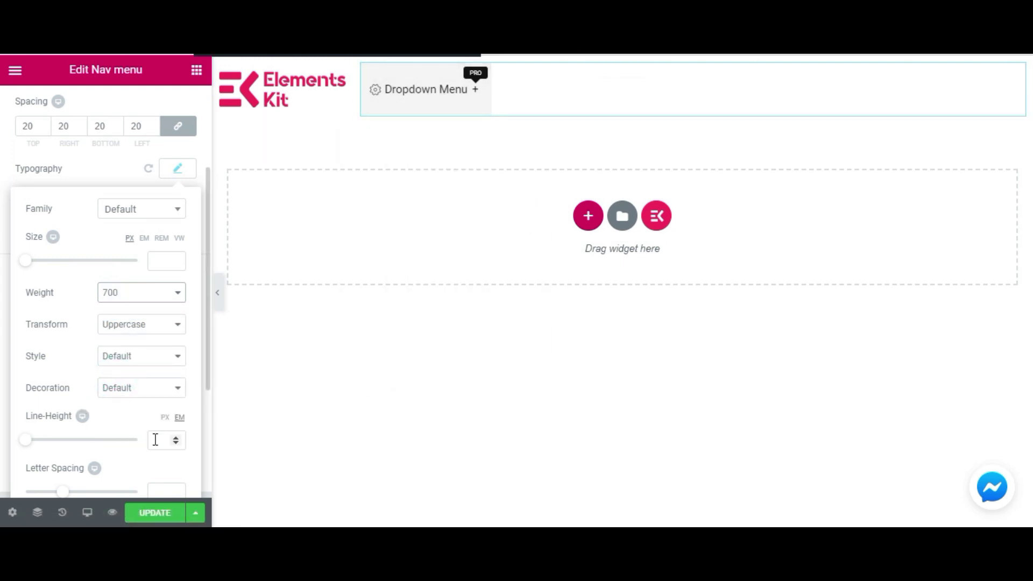
pyautogui.scroll(-3, 156, 438)
pyautogui.click(165, 340)
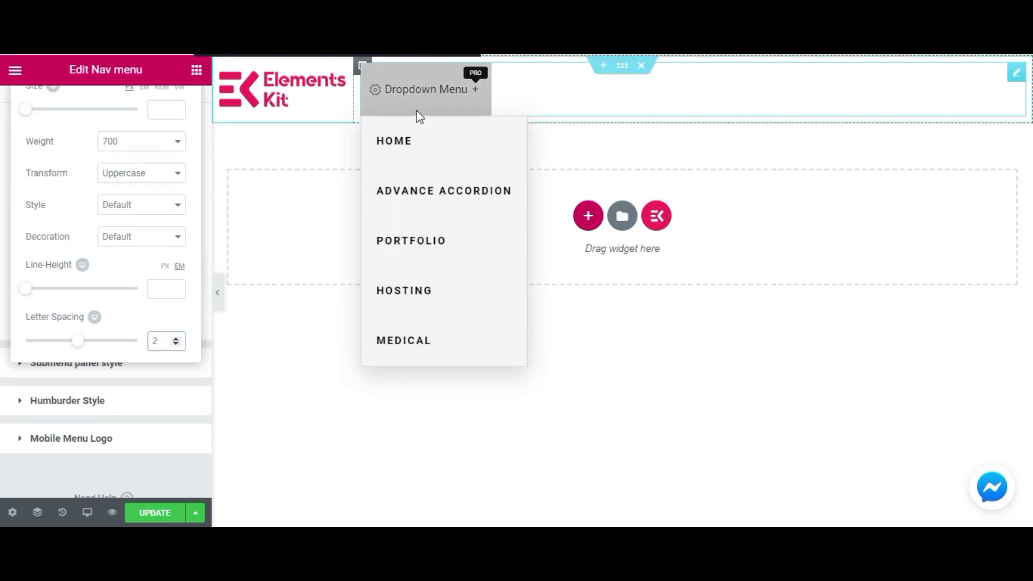
pyautogui.click(69, 471)
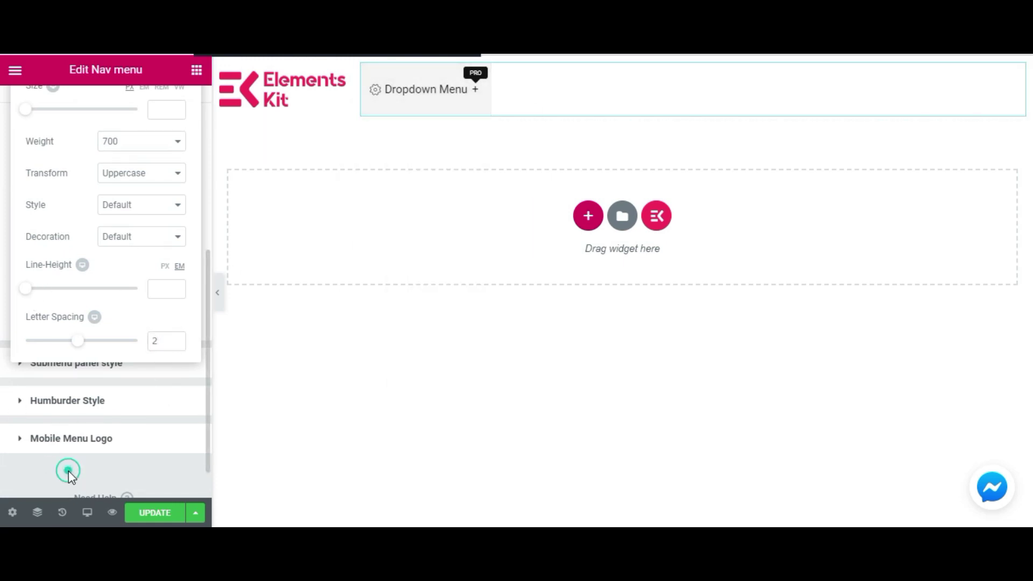
# Set the submenu item hover text color to a very dark red.
pyautogui.scroll(5, 89, 269)
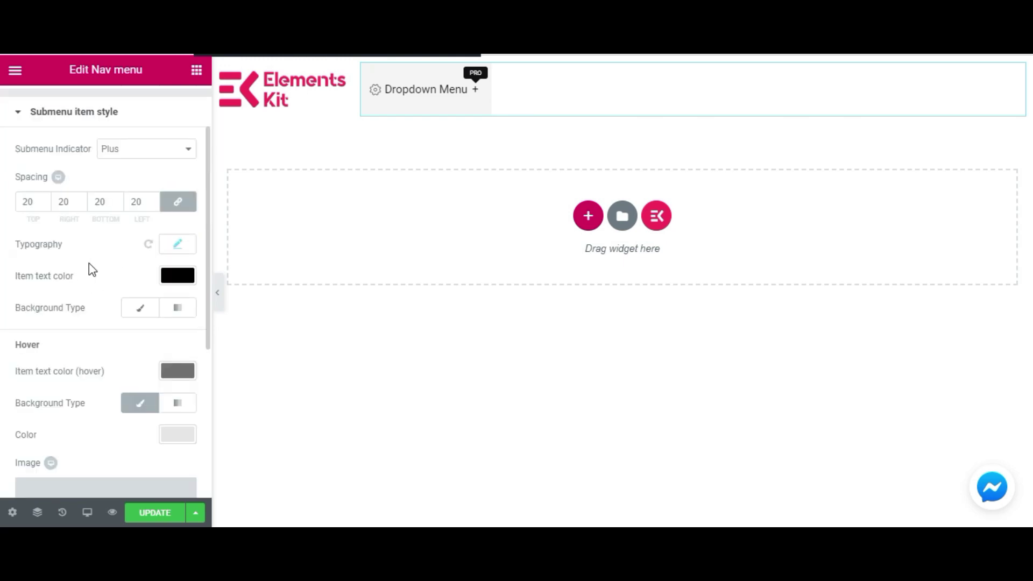
pyautogui.scroll(-3, 87, 269)
pyautogui.scroll(-2, 82, 269)
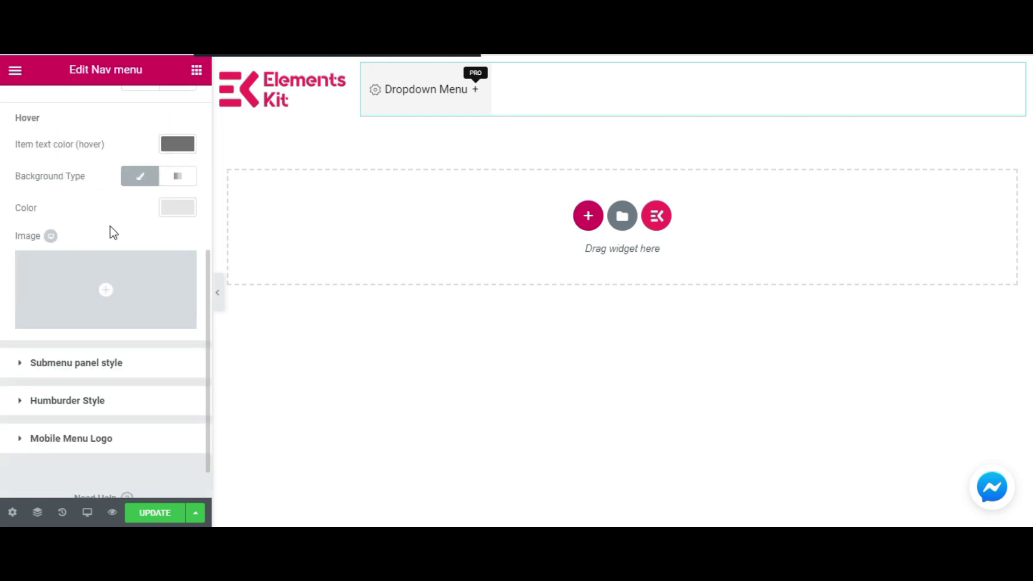
pyautogui.scroll(3, 103, 212)
pyautogui.scroll(-3, 101, 247)
pyautogui.click(187, 147)
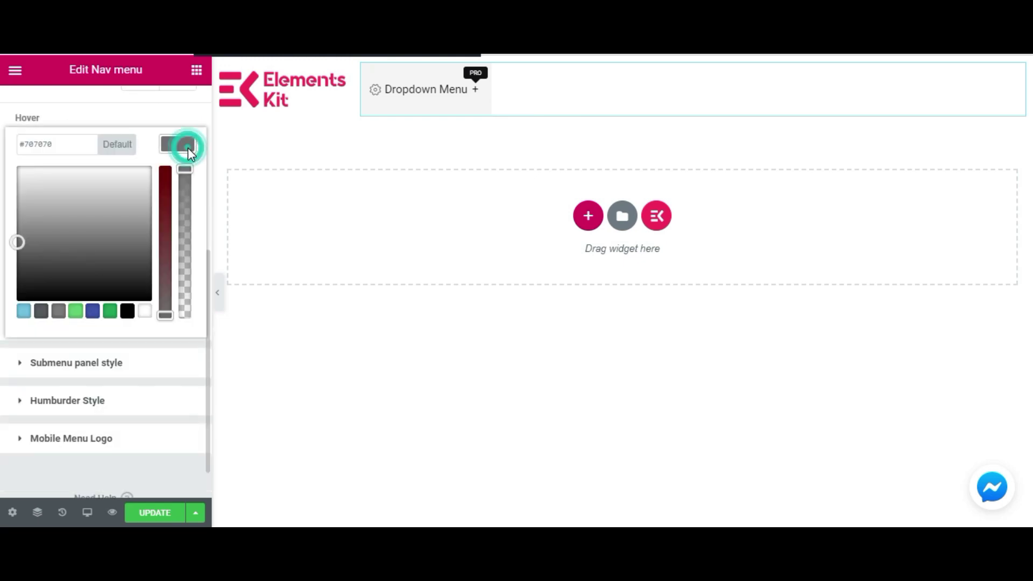
pyautogui.click(108, 312)
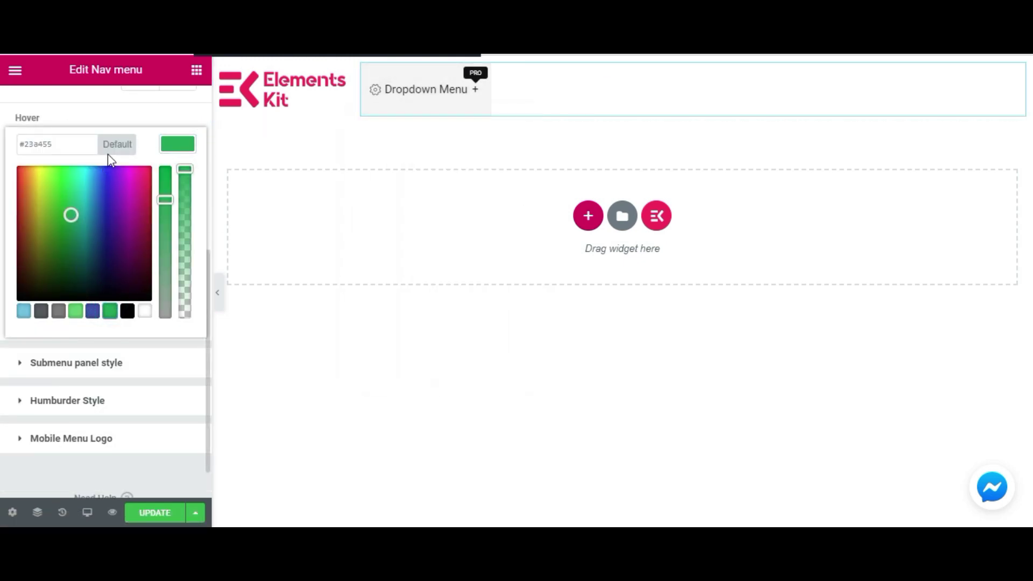
pyautogui.moveTo(79, 288); pyautogui.dragTo(9, 274)
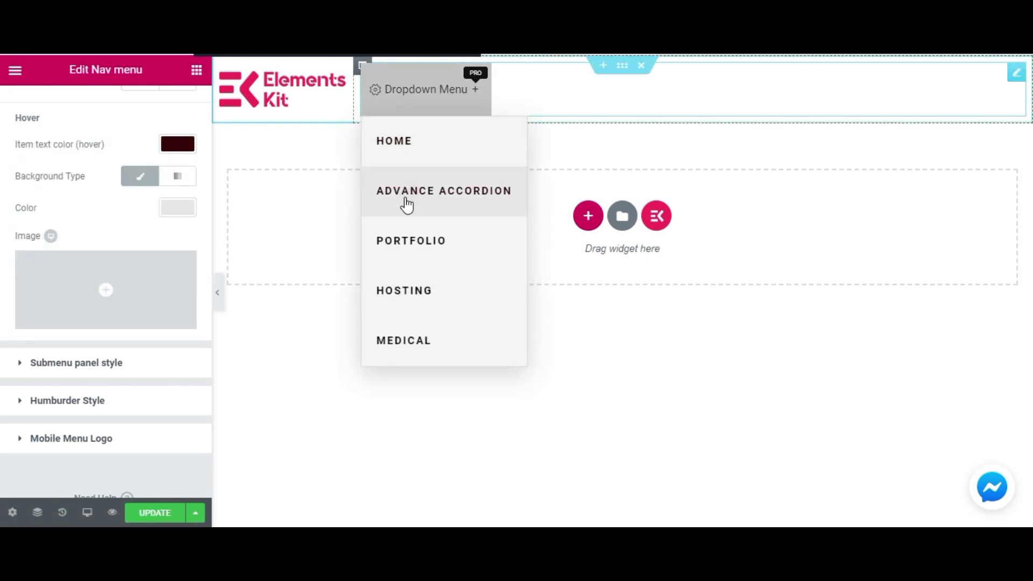
# Set the submenu item hover background color to #ededed and check it on the open dropdown.
pyautogui.click(178, 210)
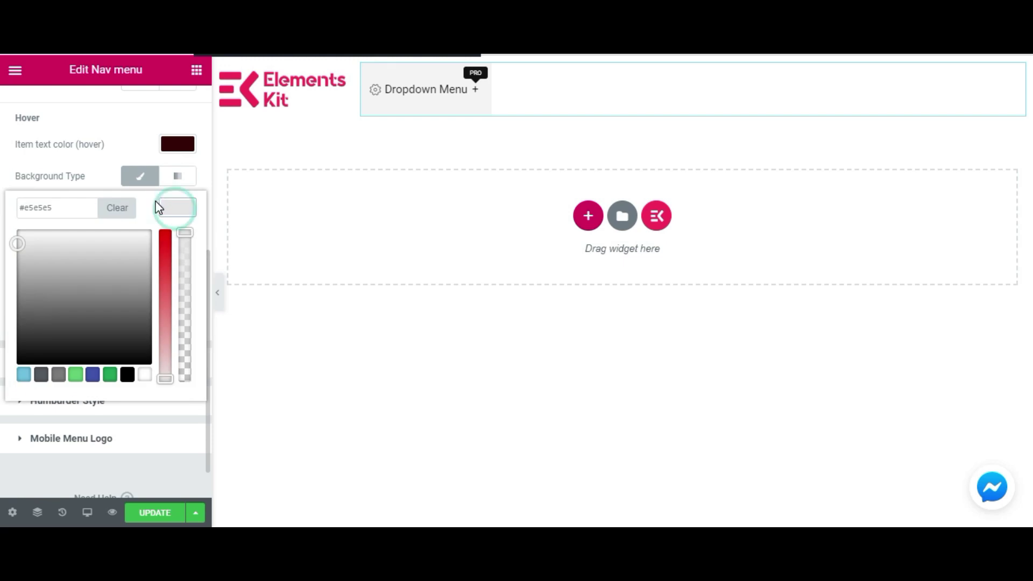
pyautogui.scroll(-1, 129, 226)
pyautogui.moveTo(73, 191); pyautogui.dragTo(68, 193)
pyautogui.moveTo(425, 94)
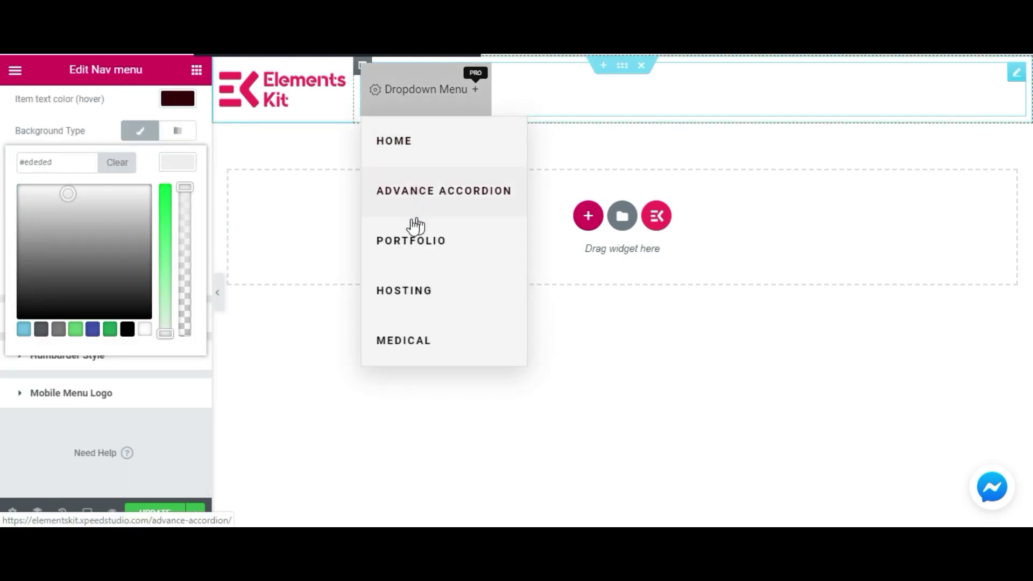
pyautogui.click(88, 121)
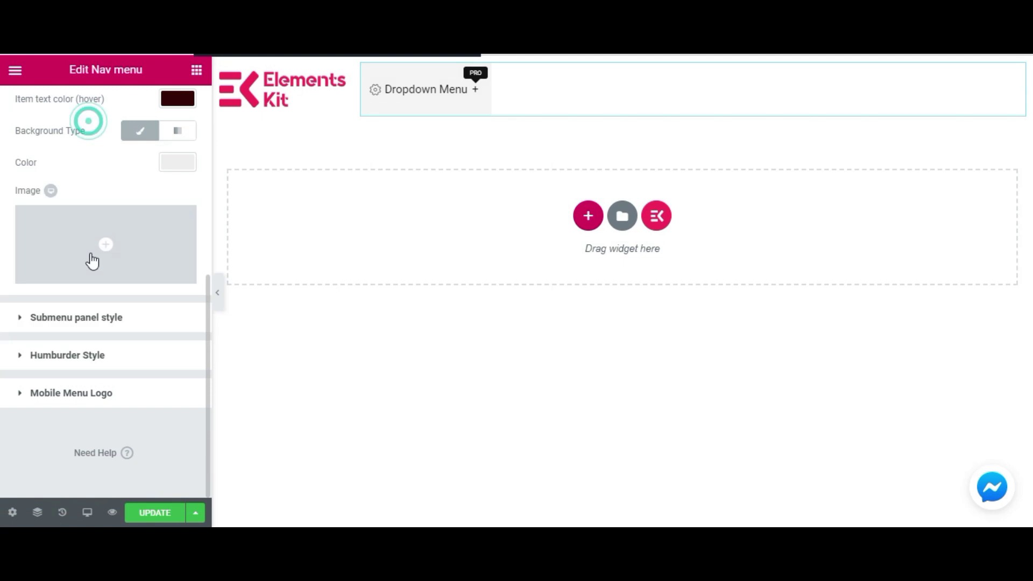
# Try a container width of 250 in the submenu panel style, return it to 220px, and reset the box shadow.
pyautogui.click(132, 323)
pyautogui.scroll(-2, 99, 242)
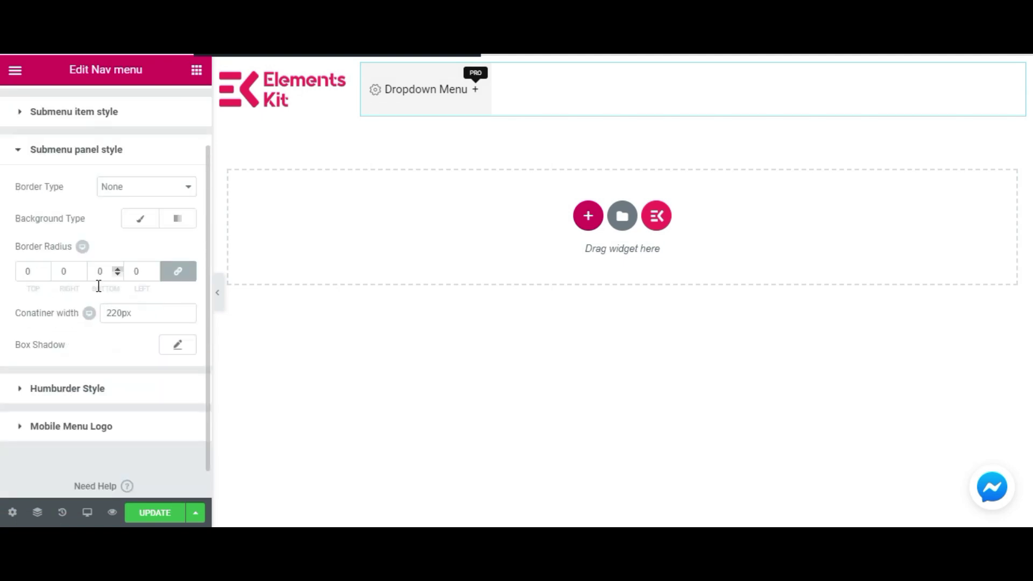
pyautogui.doubleClick(150, 313)
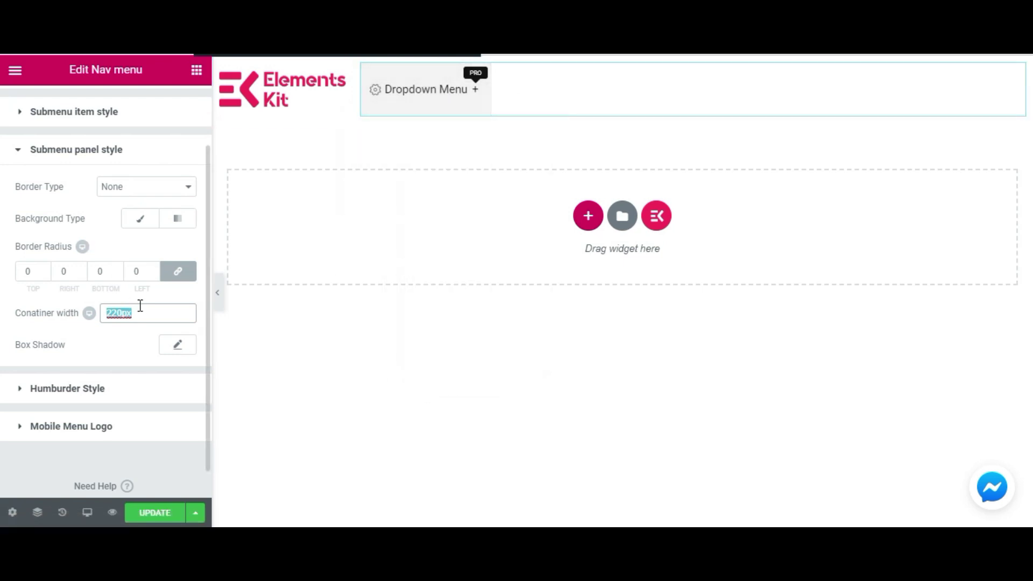
pyautogui.write('250')
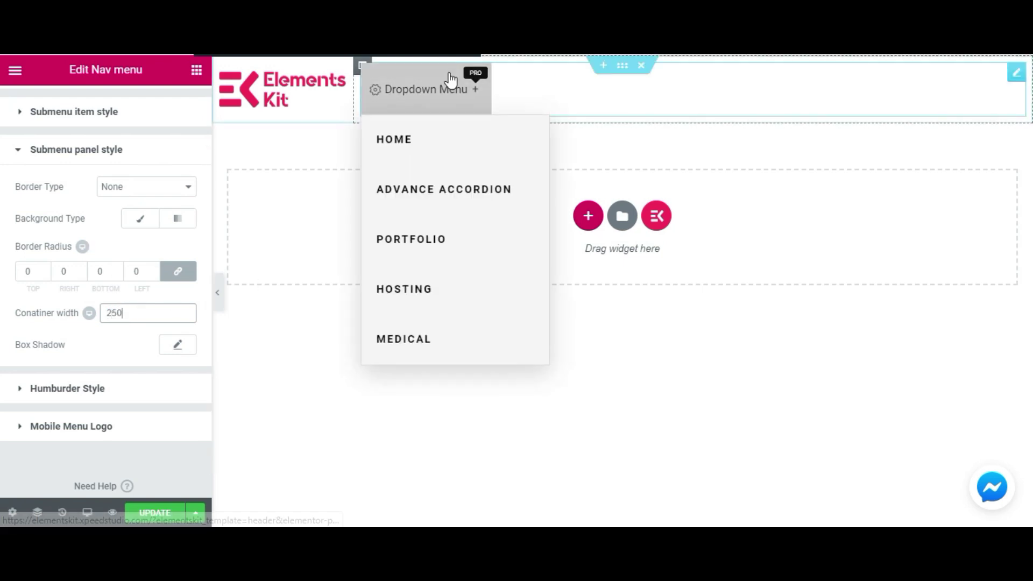
pyautogui.doubleClick(128, 317)
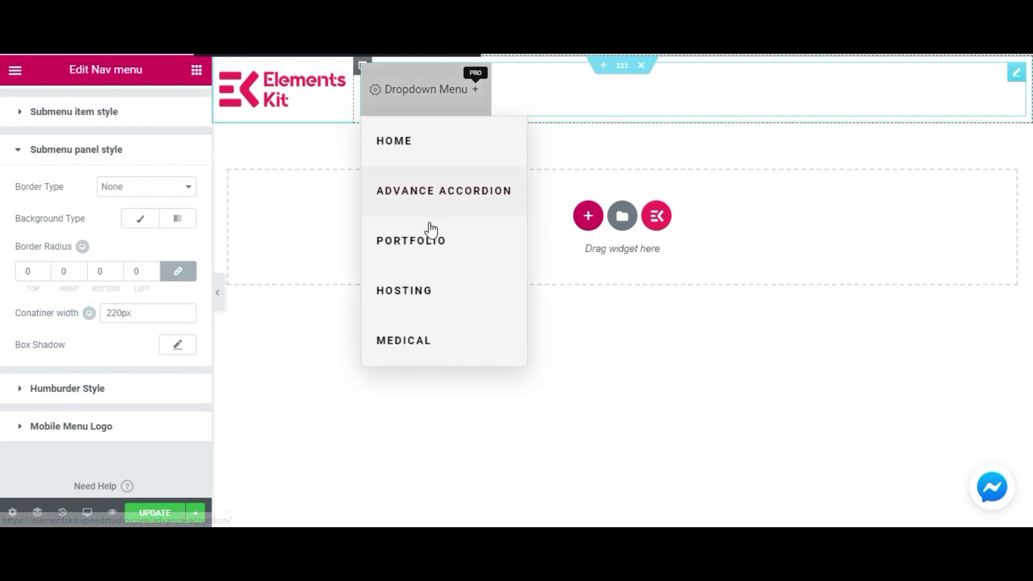
pyautogui.click(173, 345)
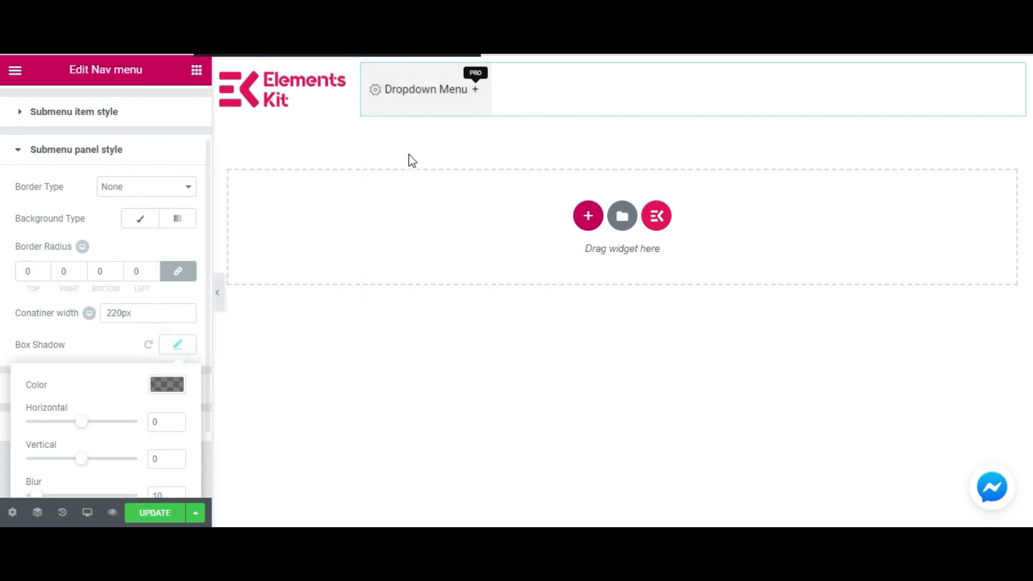
pyautogui.click(149, 345)
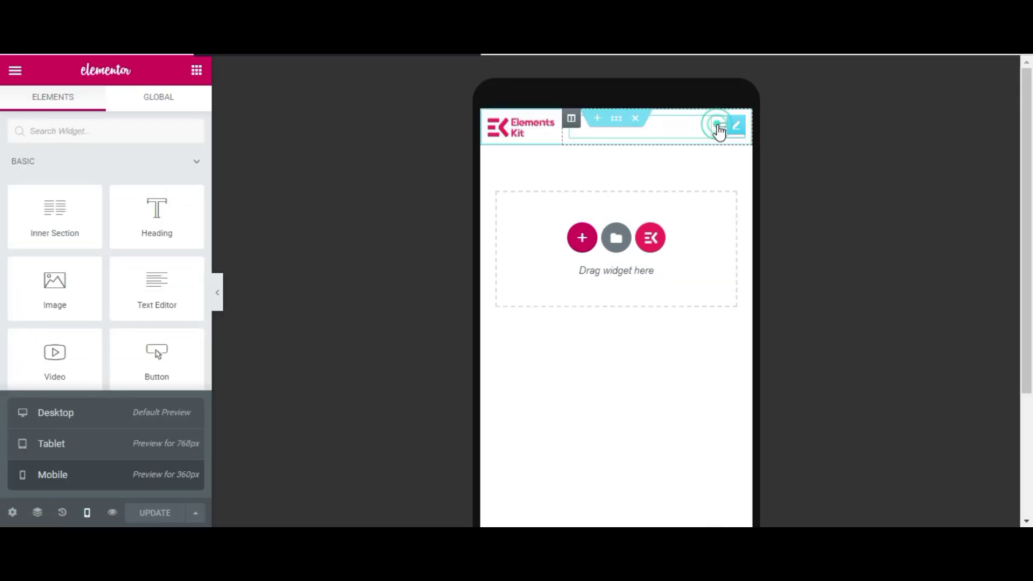
# Open the hamburger menu in the mobile preview and set the mobile menu logo width to 160.
pyautogui.click(719, 133)
pyautogui.moveTo(570, 210)
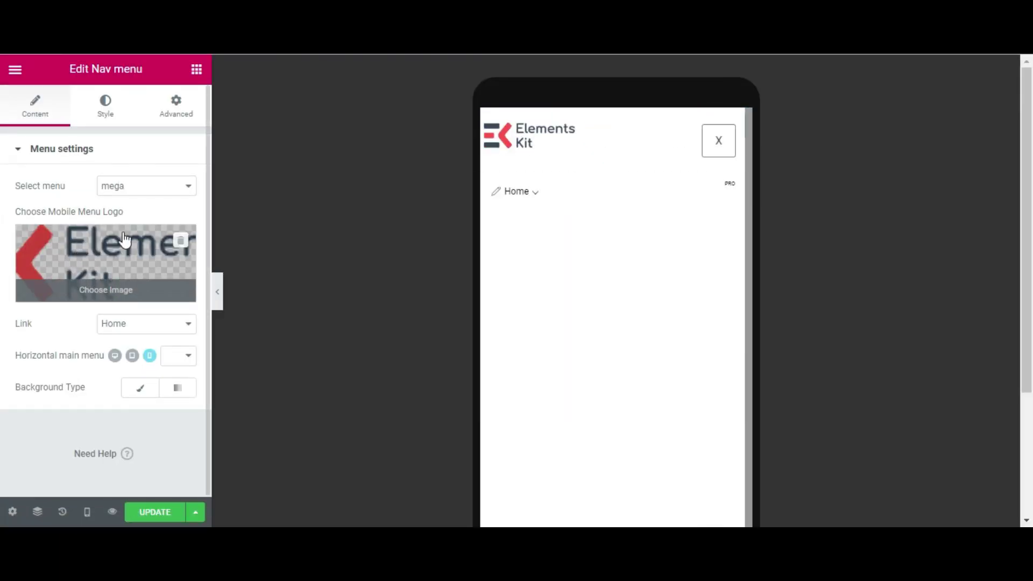
pyautogui.click(105, 102)
pyautogui.scroll(-2, 108, 367)
pyautogui.click(99, 409)
pyautogui.scroll(-2, 99, 411)
pyautogui.moveTo(49, 284); pyautogui.dragTo(59, 284)
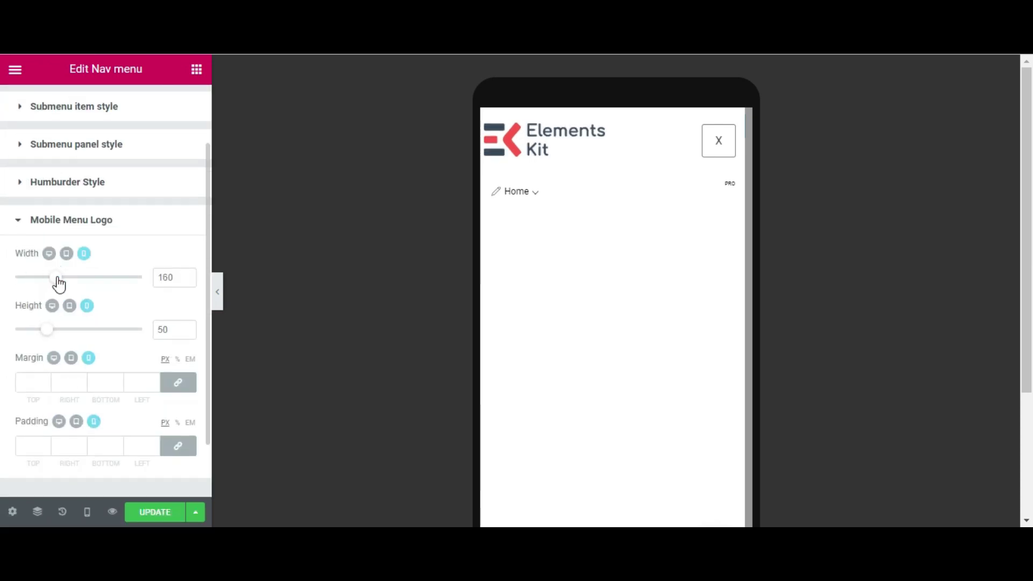
pyautogui.moveTo(46, 337)
pyautogui.mouseDown()
pyautogui.moveTo(55, 334)
pyautogui.moveTo(45, 338)
pyautogui.mouseUp()
# Set the close toggle's normal icon color to white (#ffffff) in the hamburger style.
pyautogui.scroll(1, 71, 172)
pyautogui.click(75, 198)
pyautogui.scroll(-6, 104, 336)
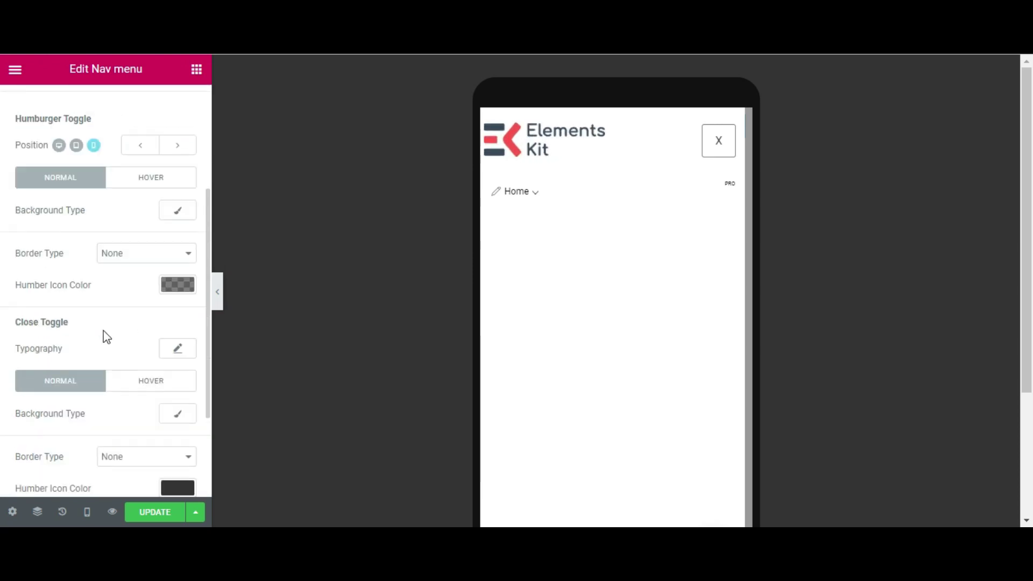
pyautogui.click(185, 354)
pyautogui.scroll(-1, 140, 437)
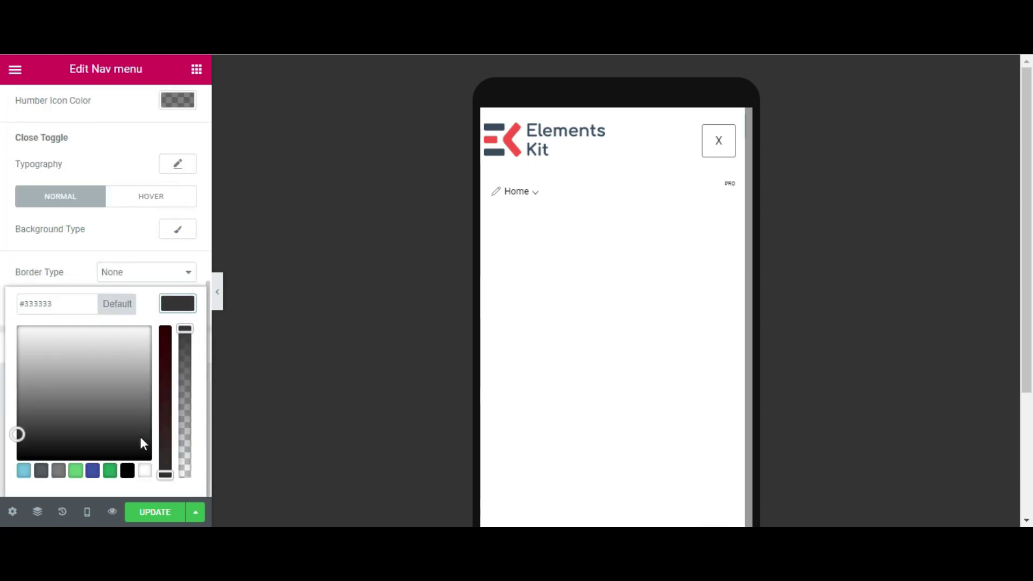
pyautogui.click(144, 470)
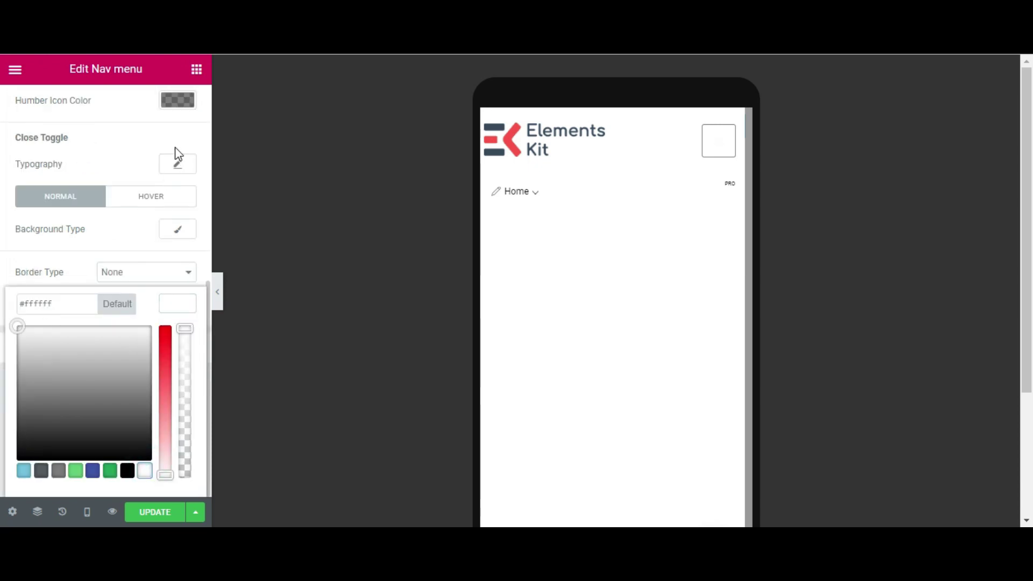
# Try black as the hamburger toggle's icon color and look at the close toggle's typography.
pyautogui.click(174, 107)
pyautogui.click(127, 267)
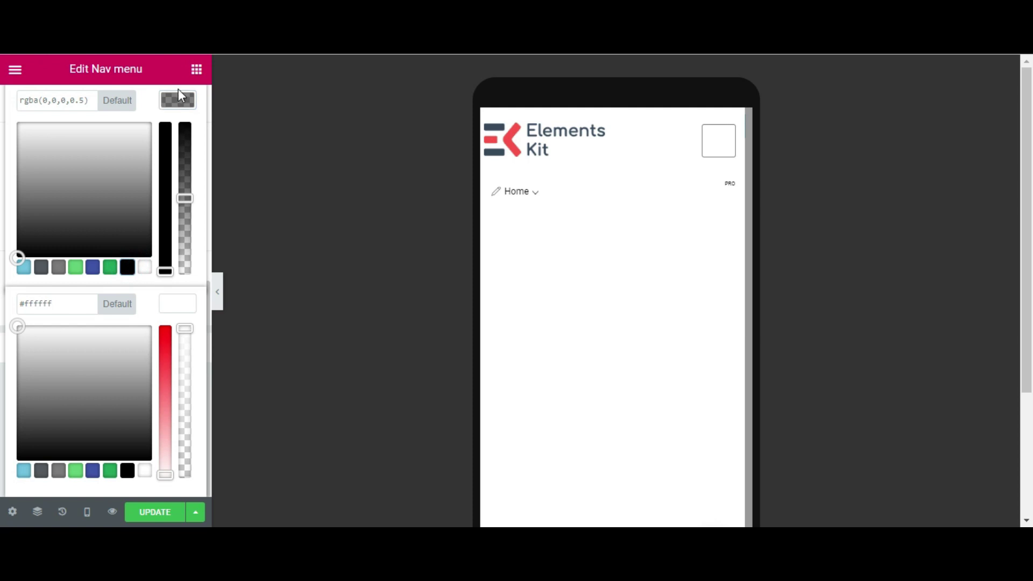
pyautogui.click(181, 99)
pyautogui.scroll(2, 113, 139)
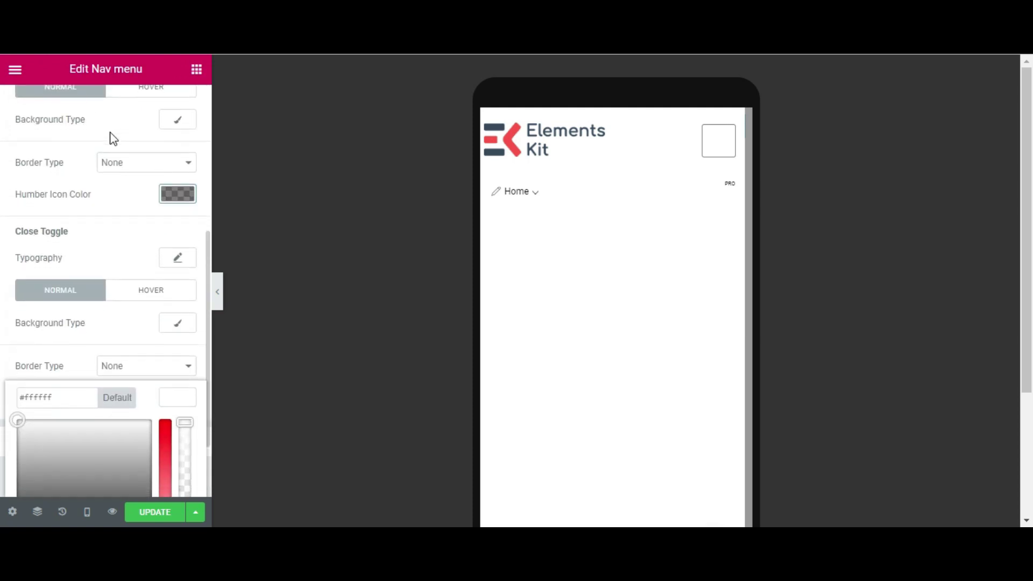
pyautogui.scroll(-1, 110, 137)
pyautogui.click(178, 198)
pyautogui.click(179, 198)
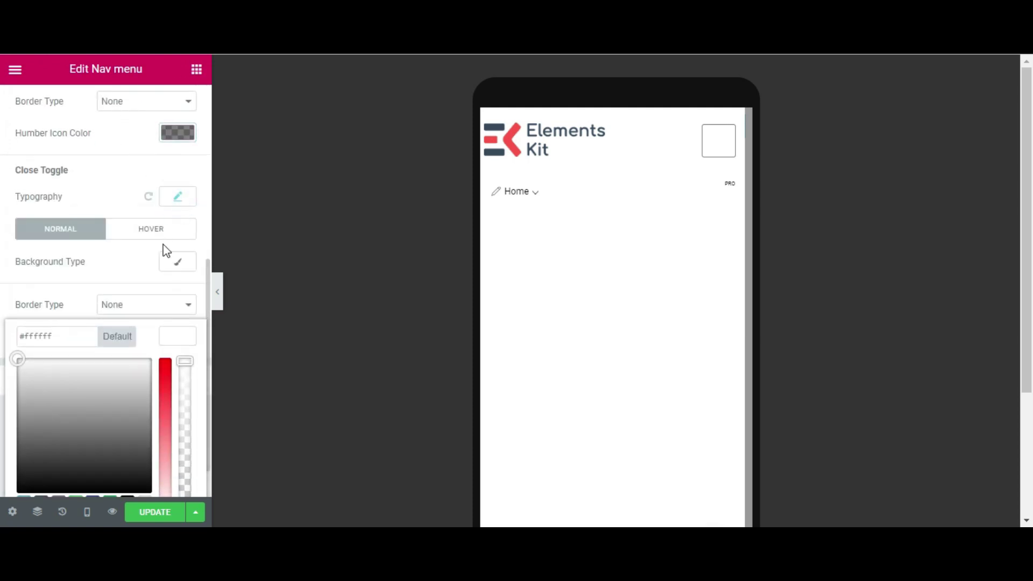
# Give the close toggle's normal state a solid black (#000000) background.
pyautogui.click(170, 261)
pyautogui.click(172, 294)
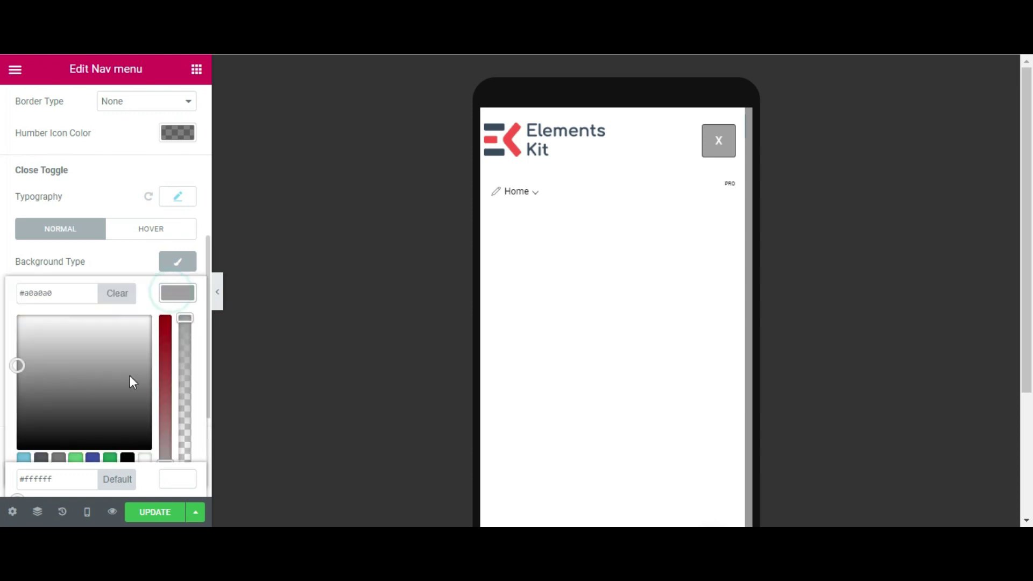
pyautogui.click(127, 457)
pyautogui.click(172, 479)
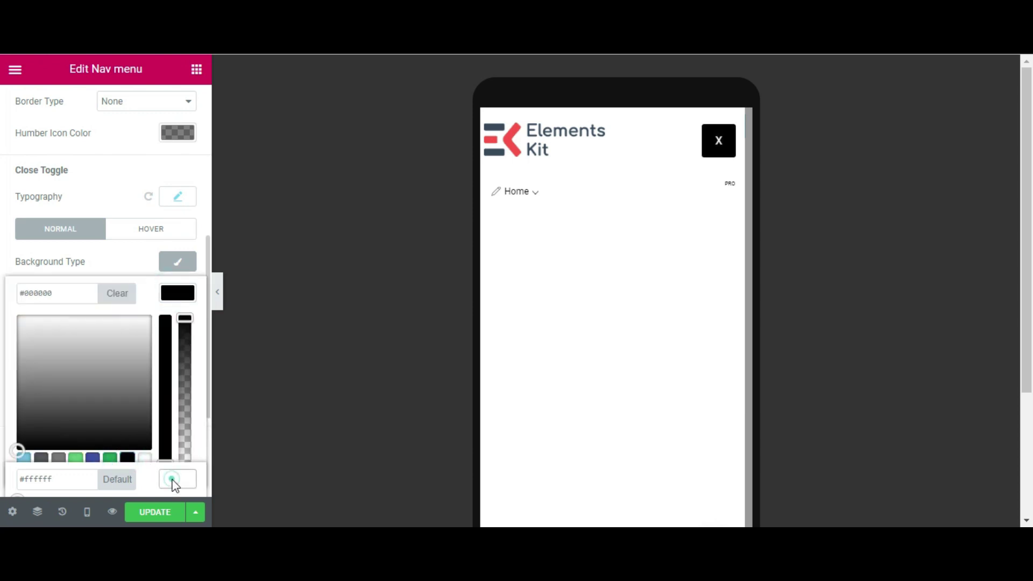
pyautogui.click(176, 292)
# Try a solid green (#23a455) border of width 1 on the close toggle and remove it again.
pyautogui.scroll(-2, 120, 358)
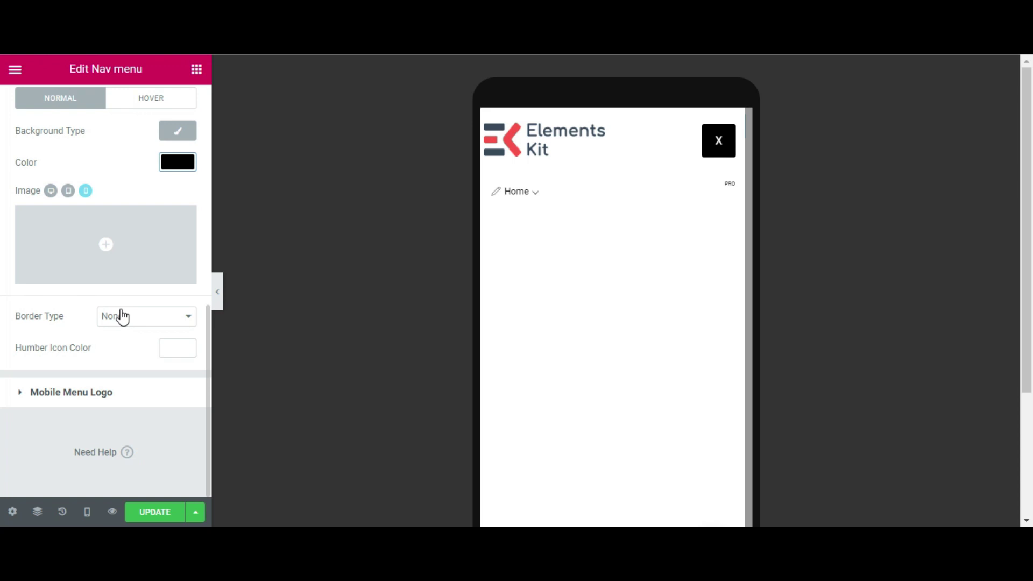
pyautogui.click(122, 318)
pyautogui.click(119, 365)
pyautogui.click(33, 370)
pyautogui.write('1')
pyautogui.click(183, 408)
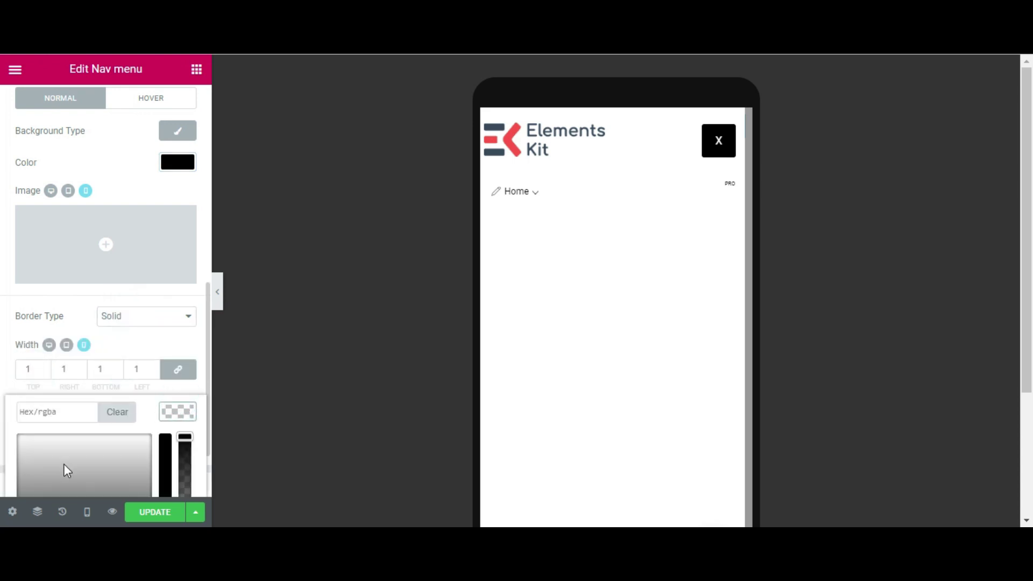
pyautogui.scroll(-2, 63, 464)
pyautogui.click(111, 475)
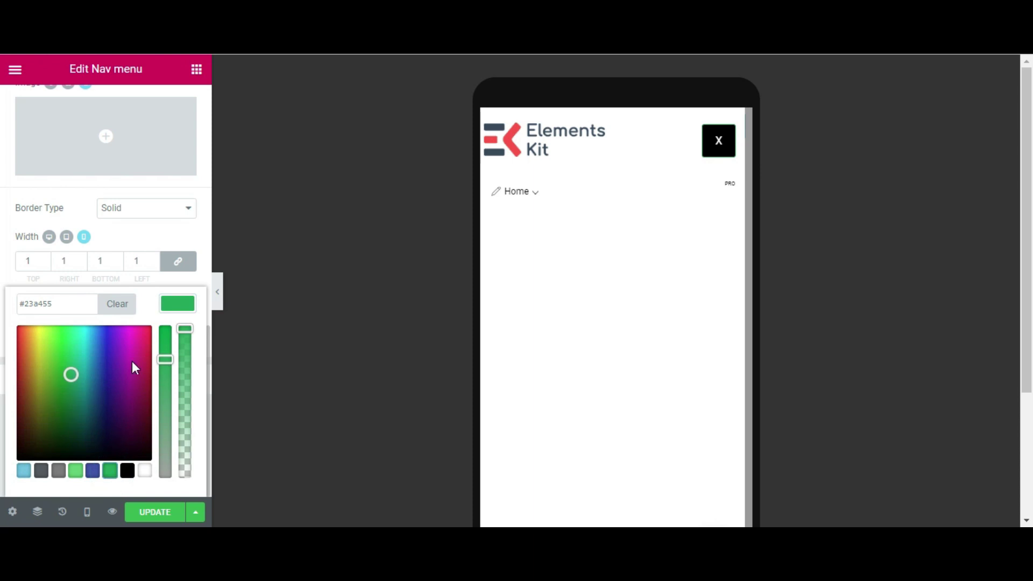
pyautogui.click(164, 210)
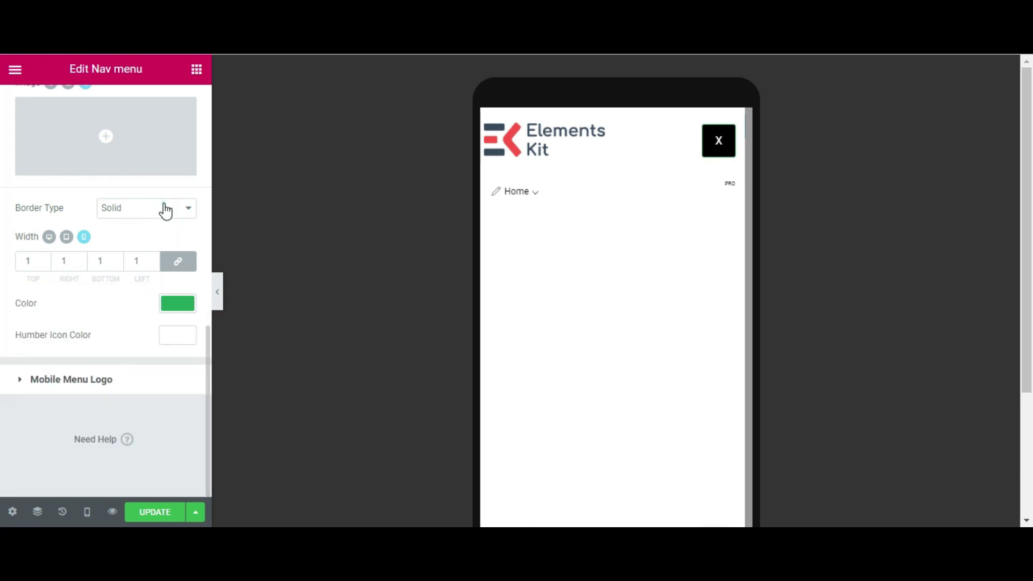
pyautogui.click(164, 207)
pyautogui.click(157, 236)
# Set the close toggle's typography size to 20 px for mobile.
pyautogui.scroll(5, 156, 245)
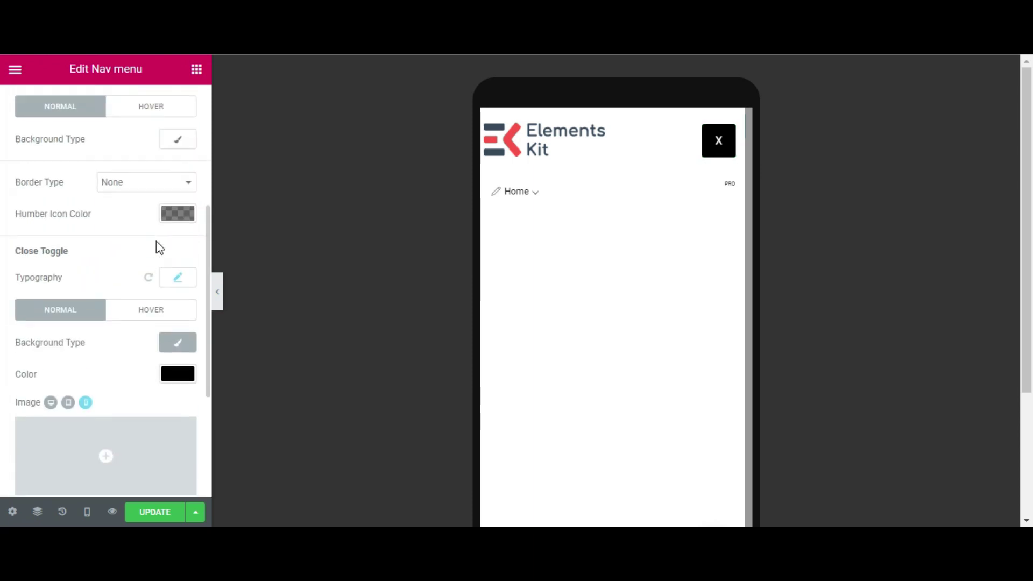
pyautogui.click(180, 336)
pyautogui.click(173, 422)
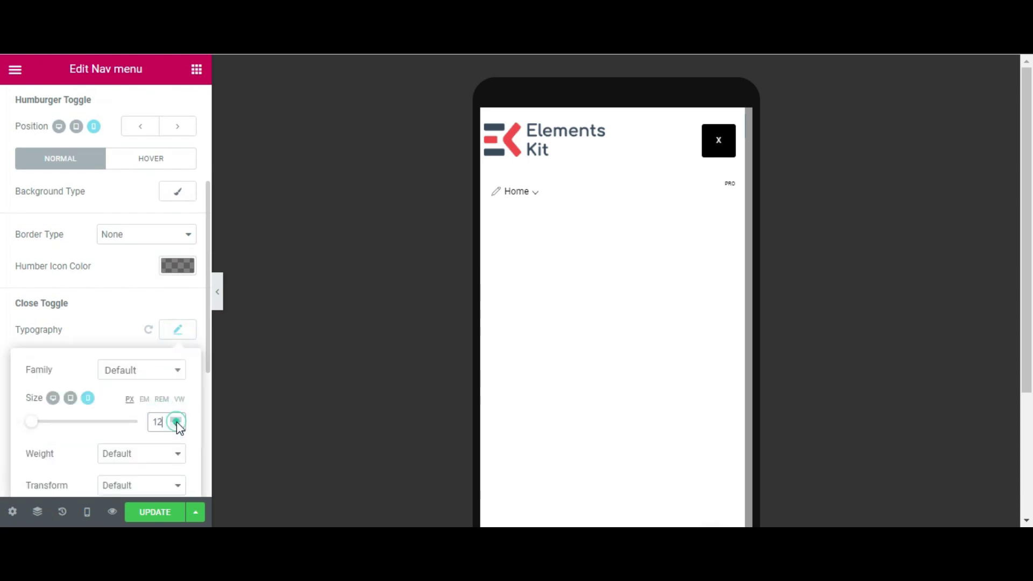
pyautogui.press('BackSpace')
pyautogui.press('BackSpace')
pyautogui.write('20')
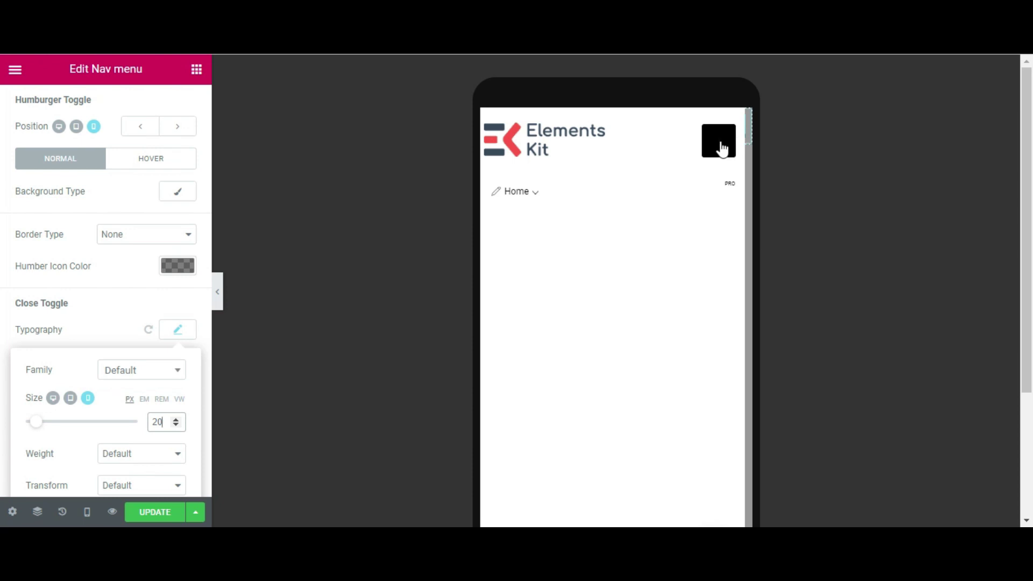
pyautogui.click(104, 312)
# Set the close toggle's hover icon color to semi-transparent white and close the mobile menu in the preview.
pyautogui.click(134, 360)
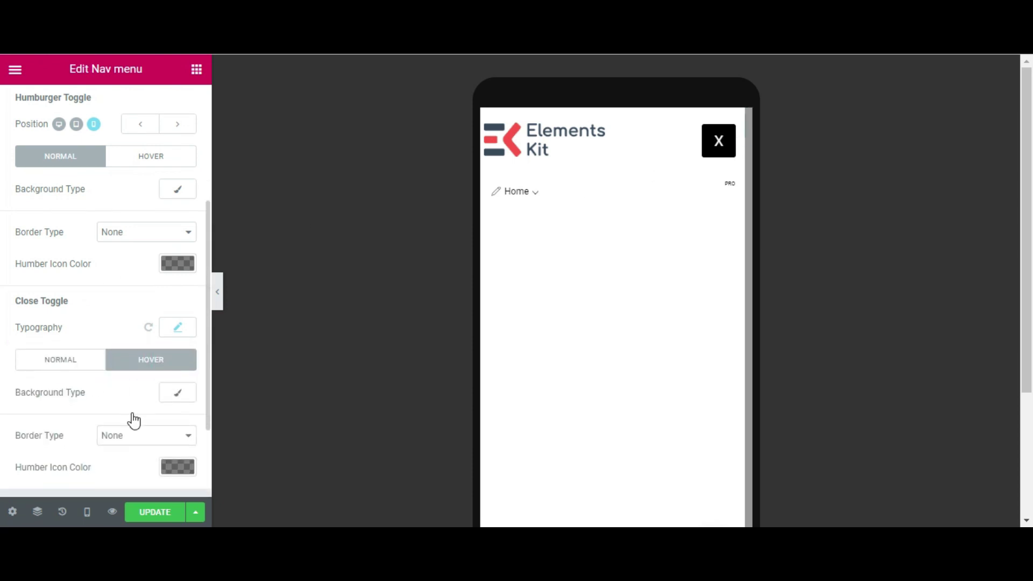
pyautogui.scroll(-3, 133, 418)
pyautogui.click(183, 353)
pyautogui.scroll(-1, 102, 428)
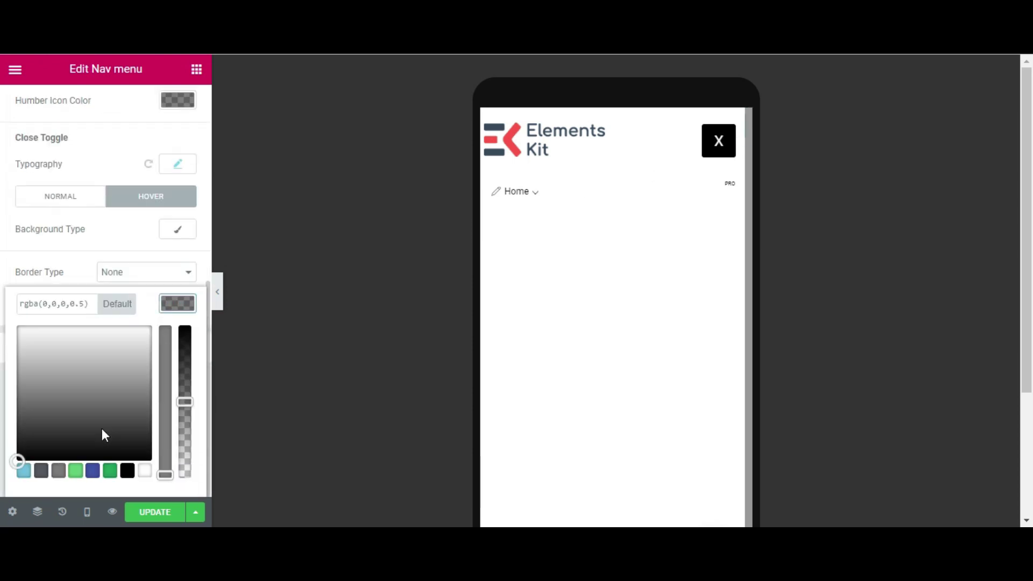
pyautogui.click(145, 471)
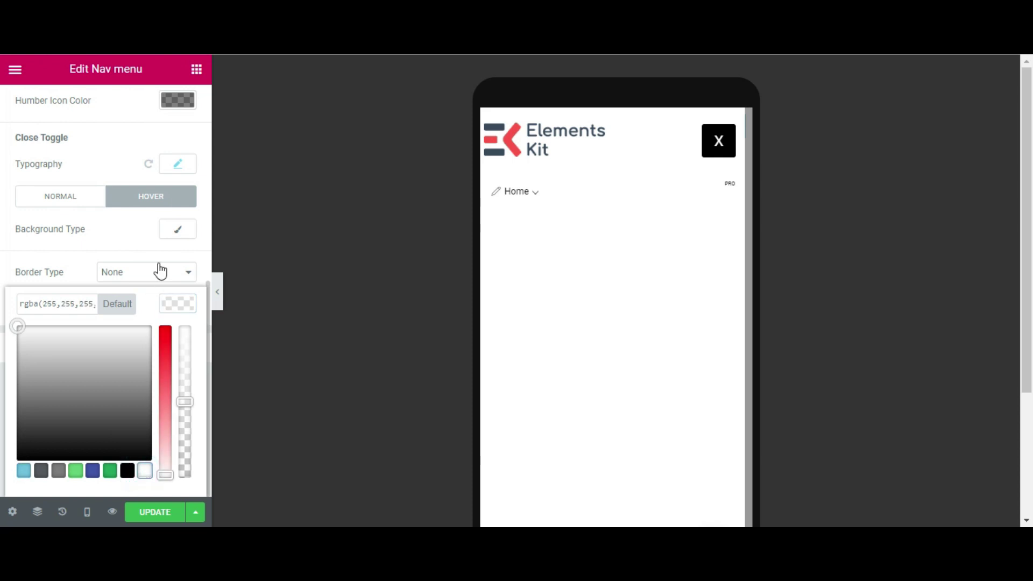
pyautogui.click(69, 276)
pyautogui.click(714, 157)
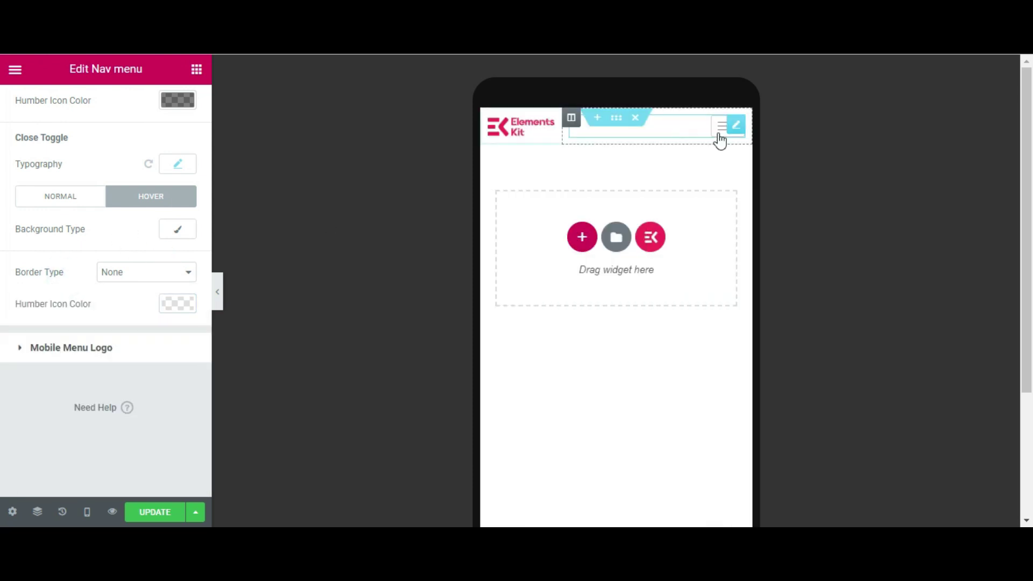
# Set the hamburger toggle's normal icon color to semi-transparent dark blue from the preset swatches.
pyautogui.scroll(5, 13, 224)
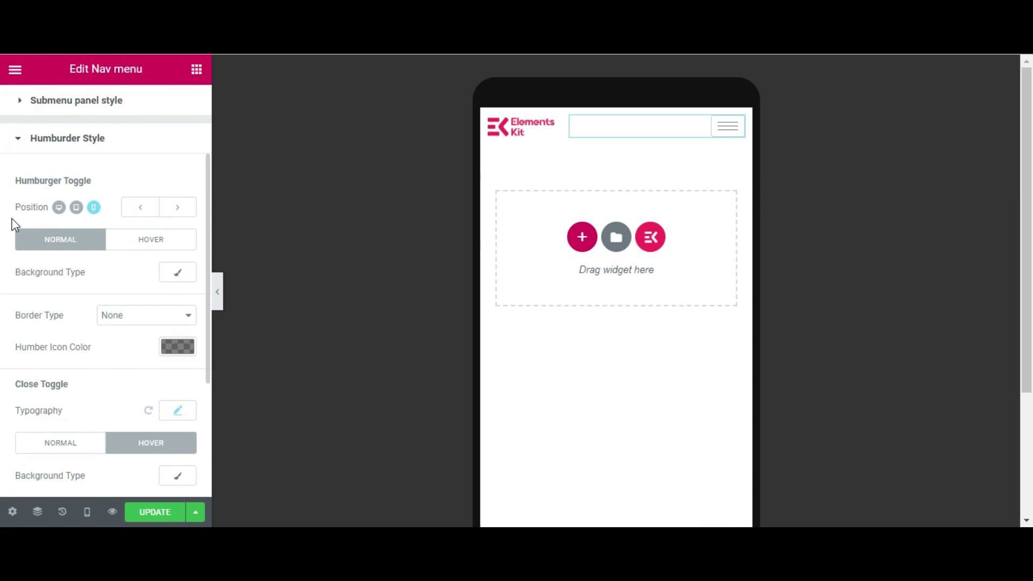
pyautogui.click(177, 347)
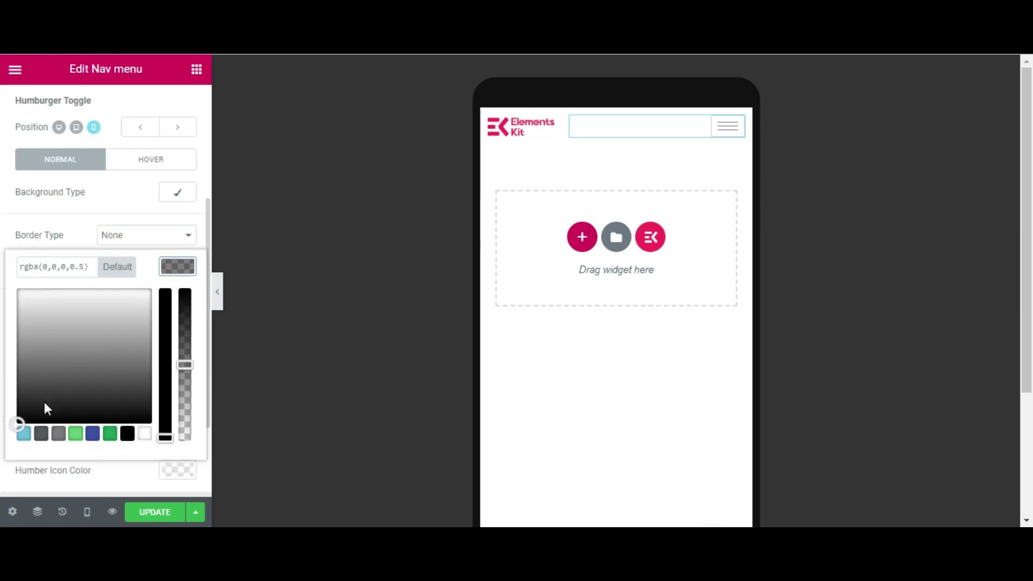
pyautogui.click(109, 435)
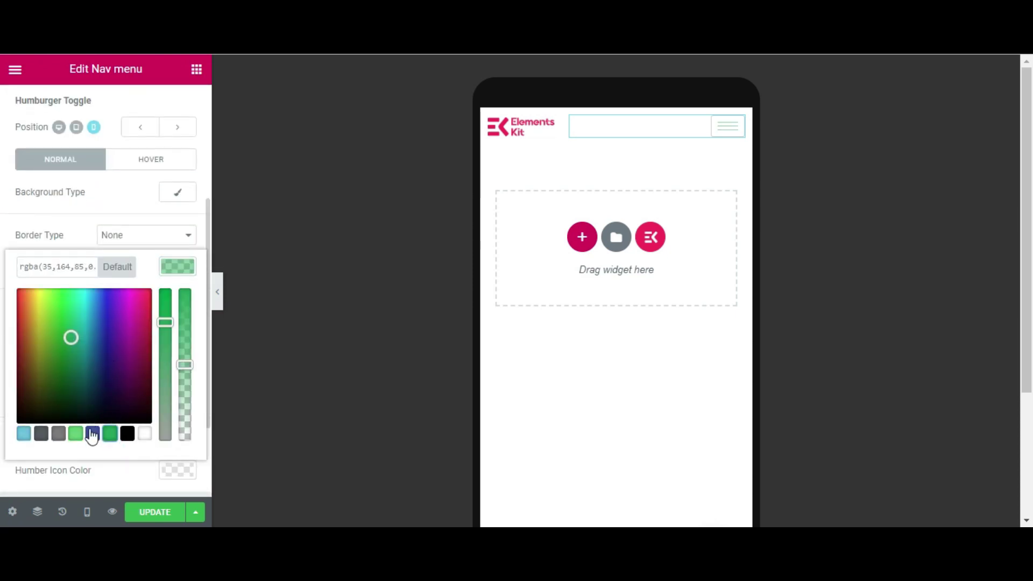
pyautogui.click(93, 434)
# Give the hamburger toggle's normal state a solid light blue background color and open the mobile menu in the preview.
pyautogui.click(173, 192)
pyautogui.click(174, 193)
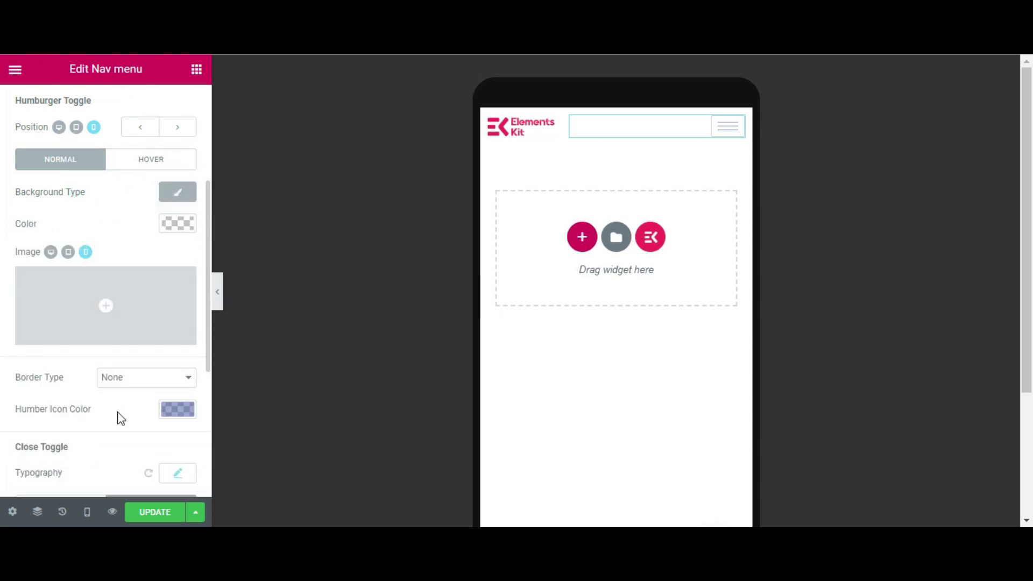
pyautogui.click(170, 228)
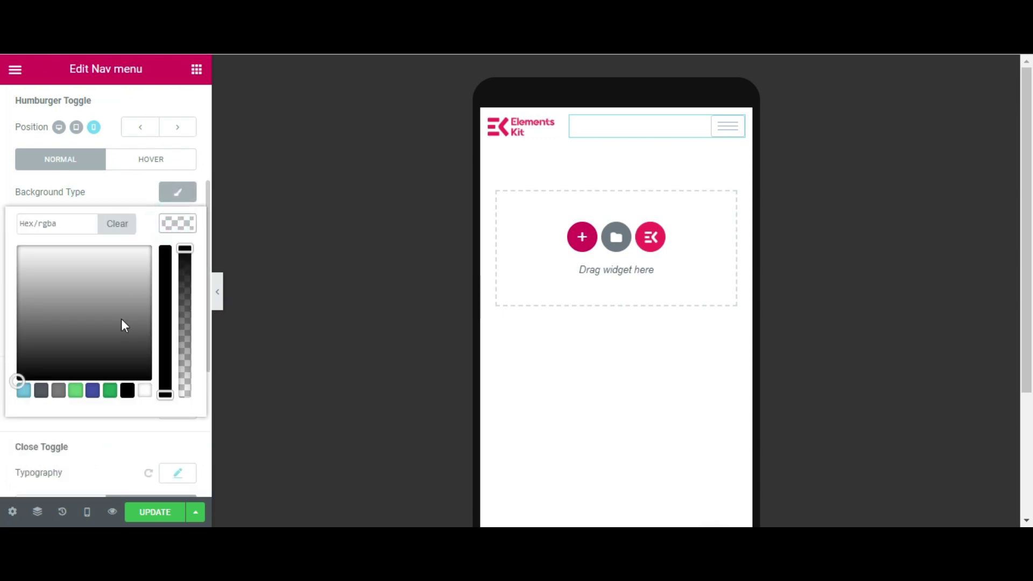
pyautogui.click(24, 391)
pyautogui.click(125, 199)
pyautogui.scroll(-3, 162, 312)
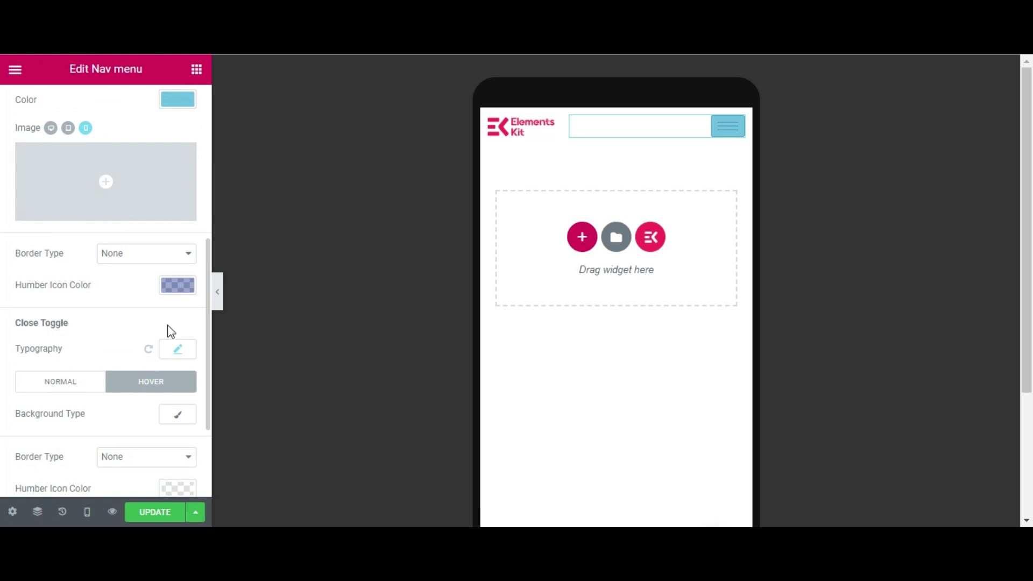
pyautogui.click(716, 135)
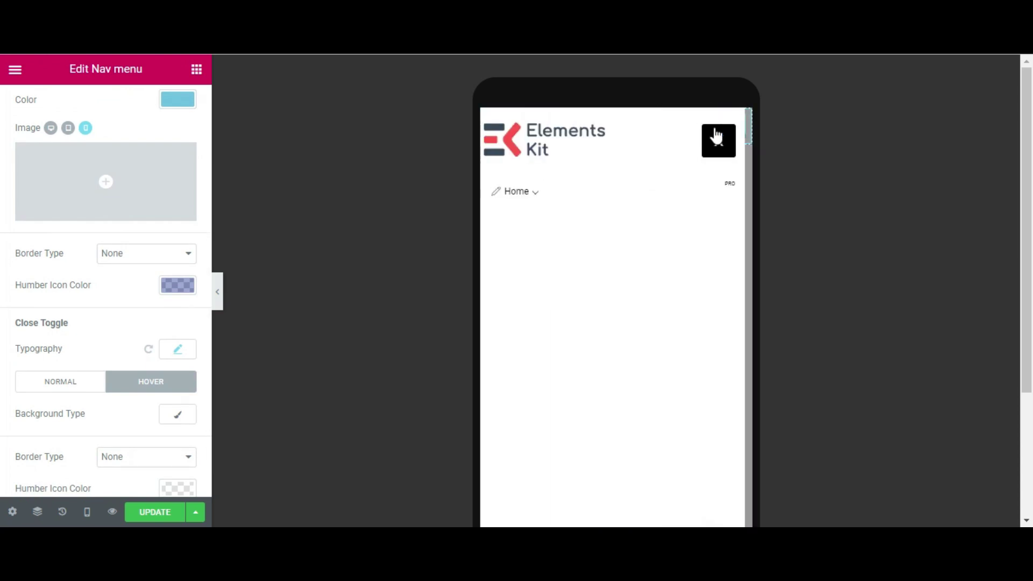